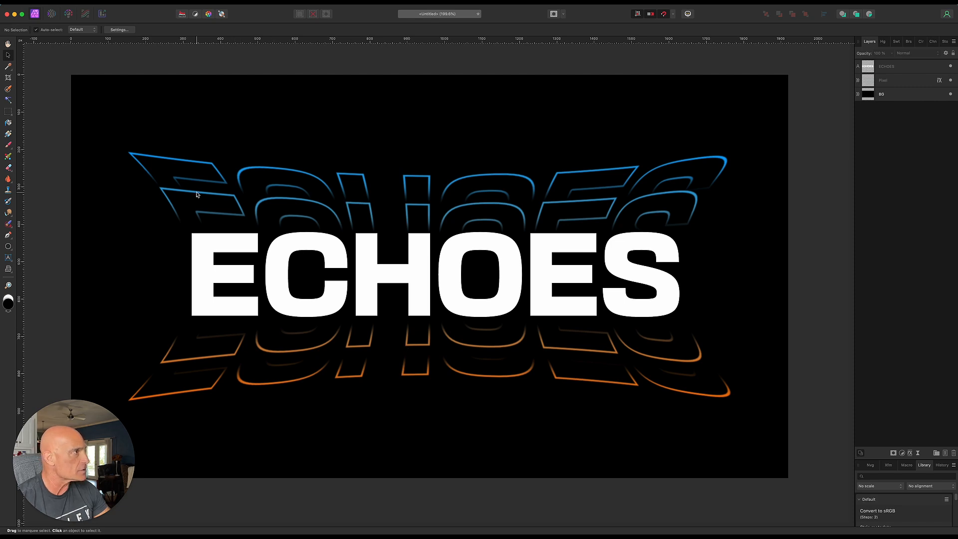
Create a new document from the FHD 1080p web preset at 1920 x 1080 px
left_click(69, 4)
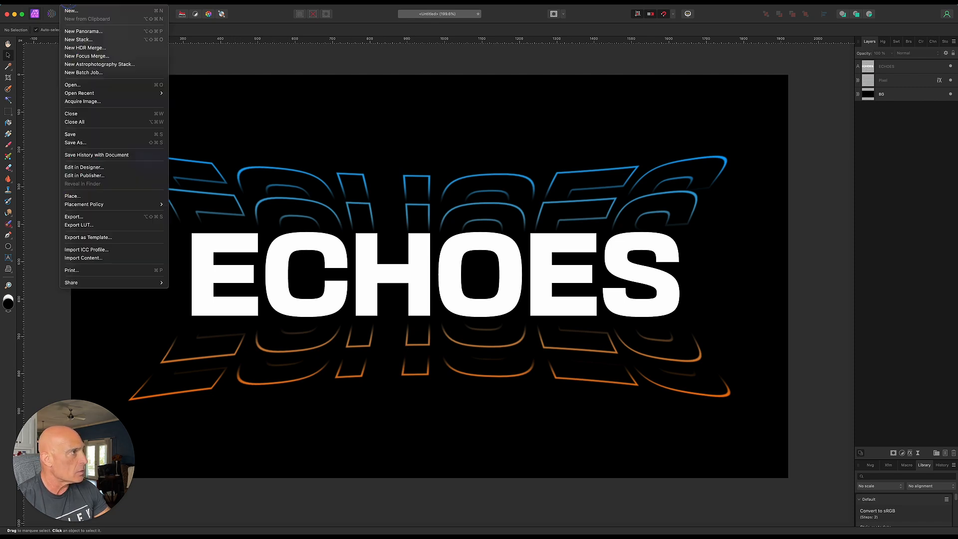
left_click(72, 10)
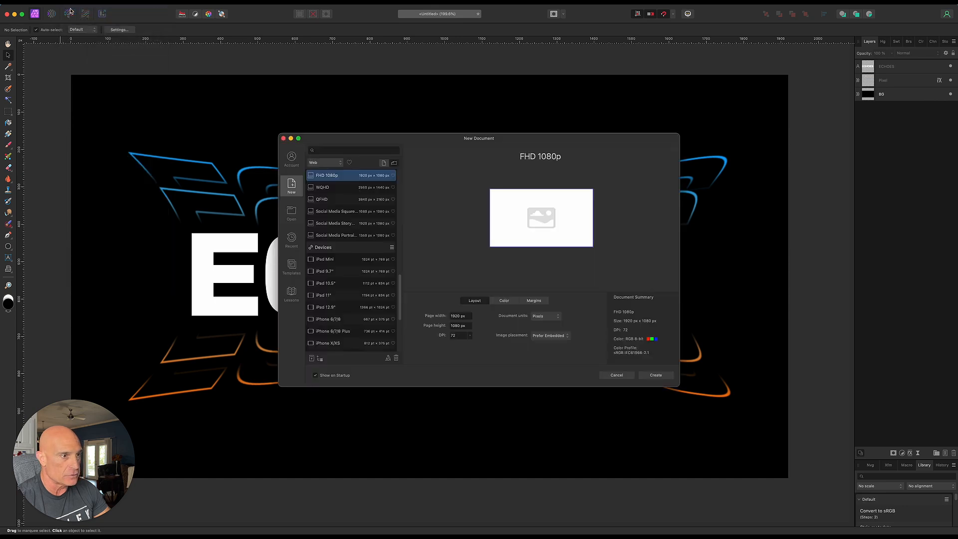
left_click(657, 376)
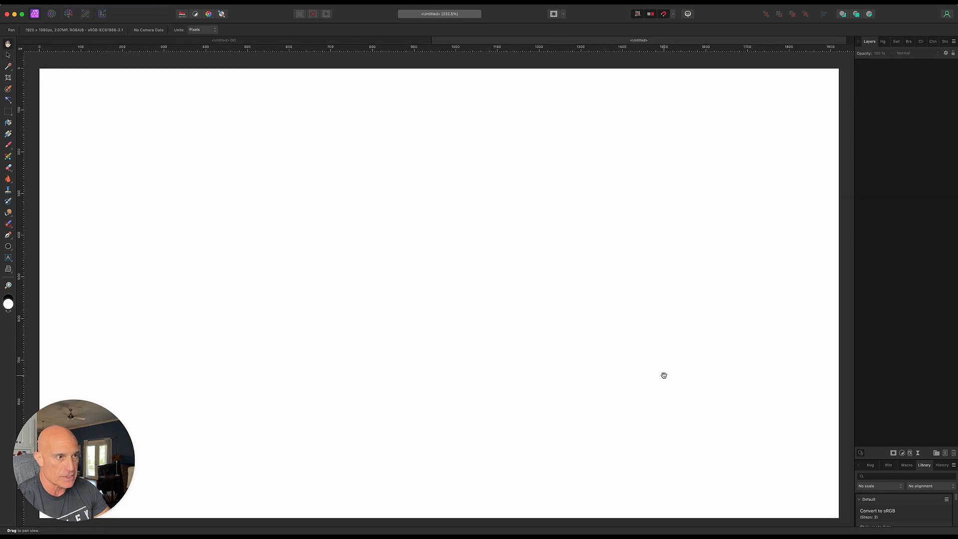
Add a pixel layer, flood fill it with black, and rename it BG
scroll(609, 387, "down", 3)
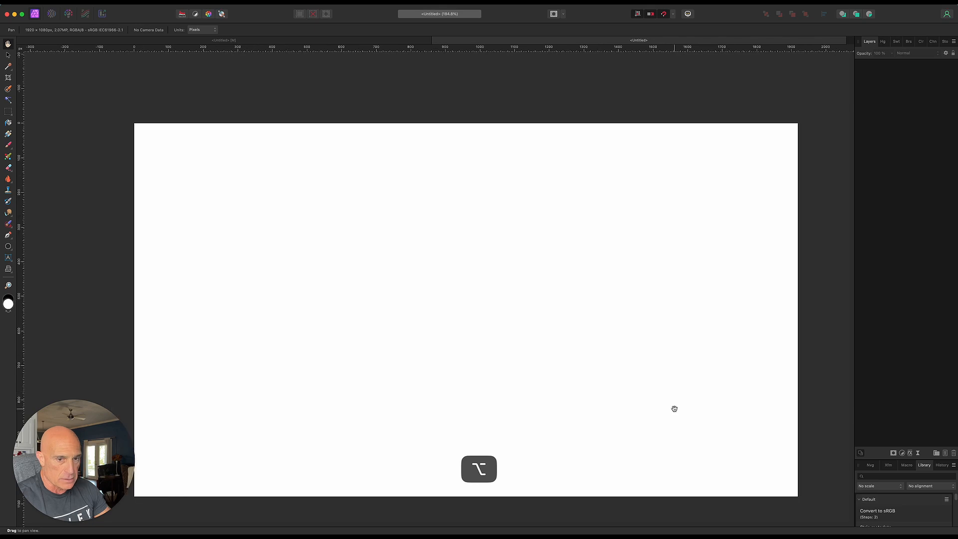
left_click(946, 453)
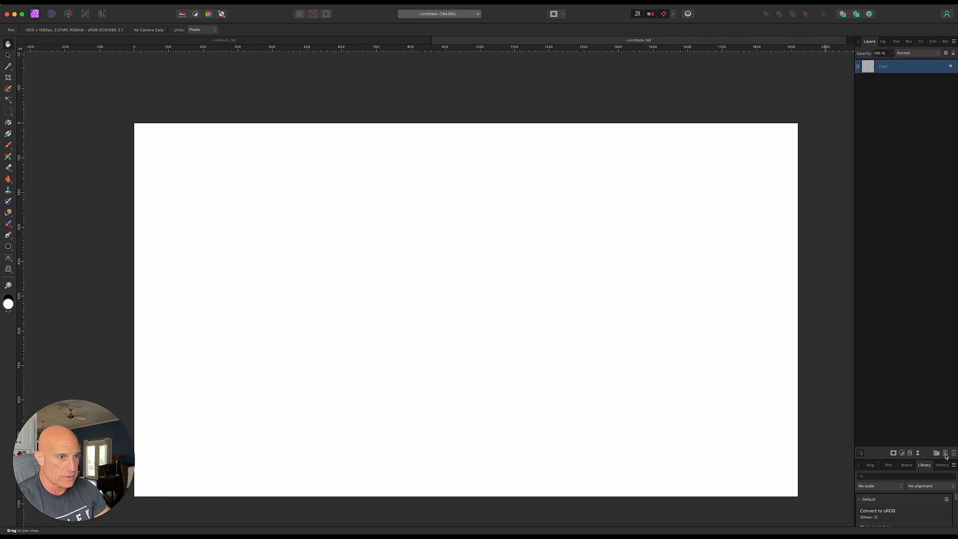
left_click(8, 312)
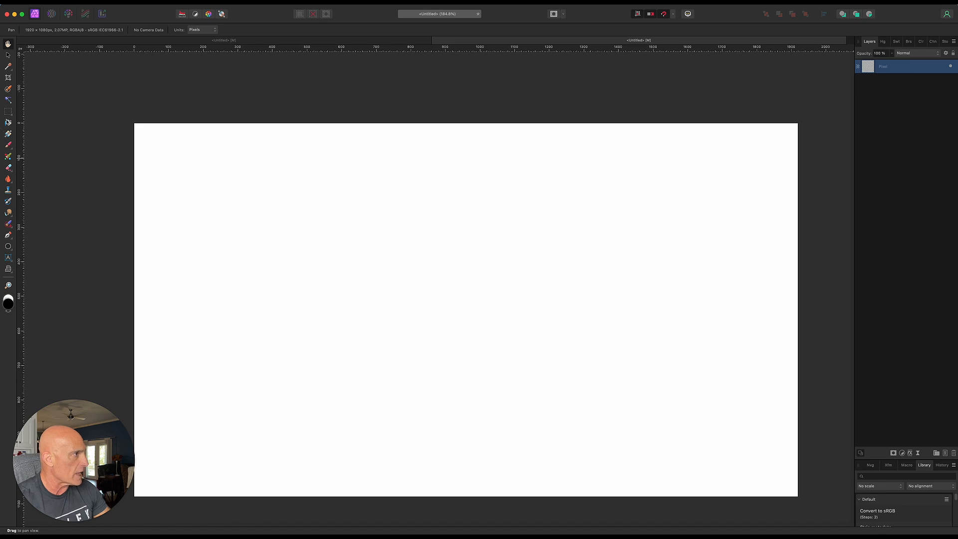
left_click(8, 125)
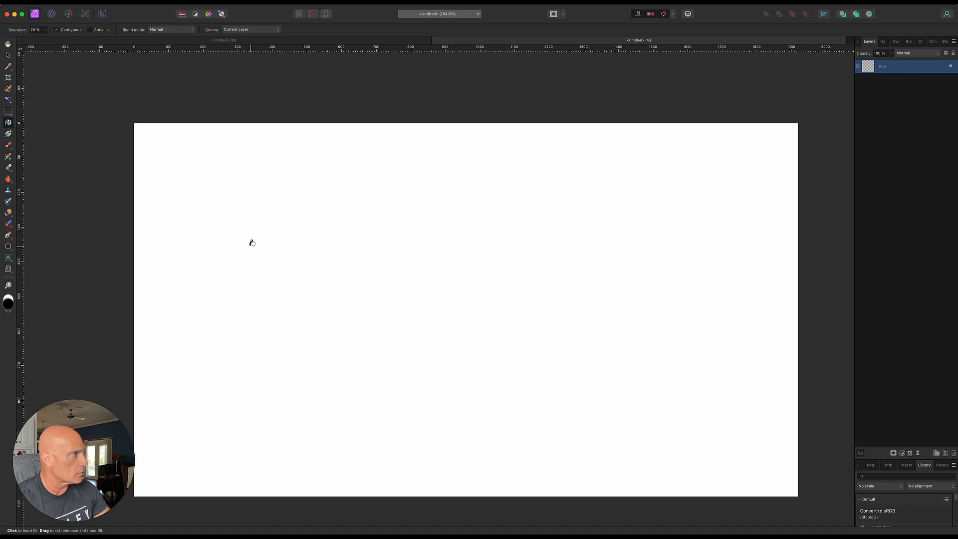
left_click(478, 286)
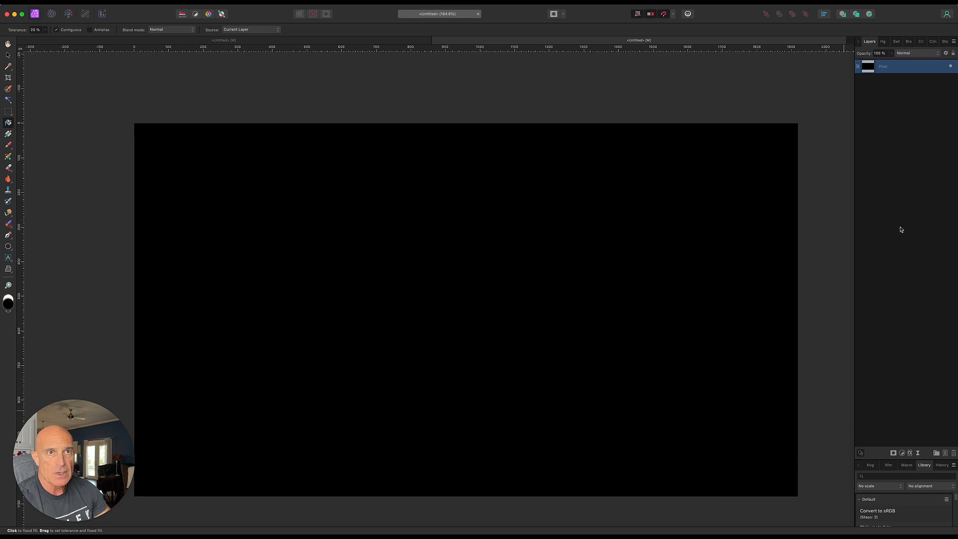
double_click(883, 68)
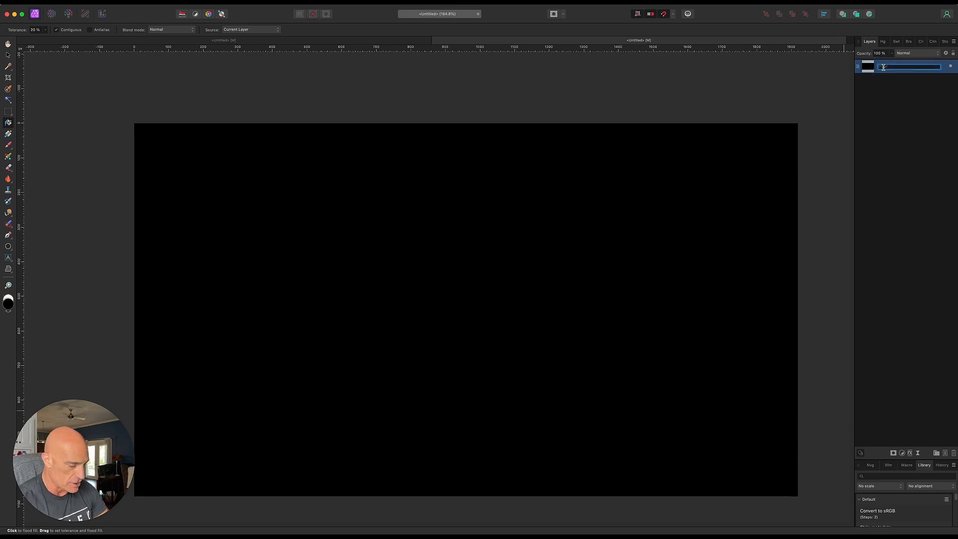
key("Return")
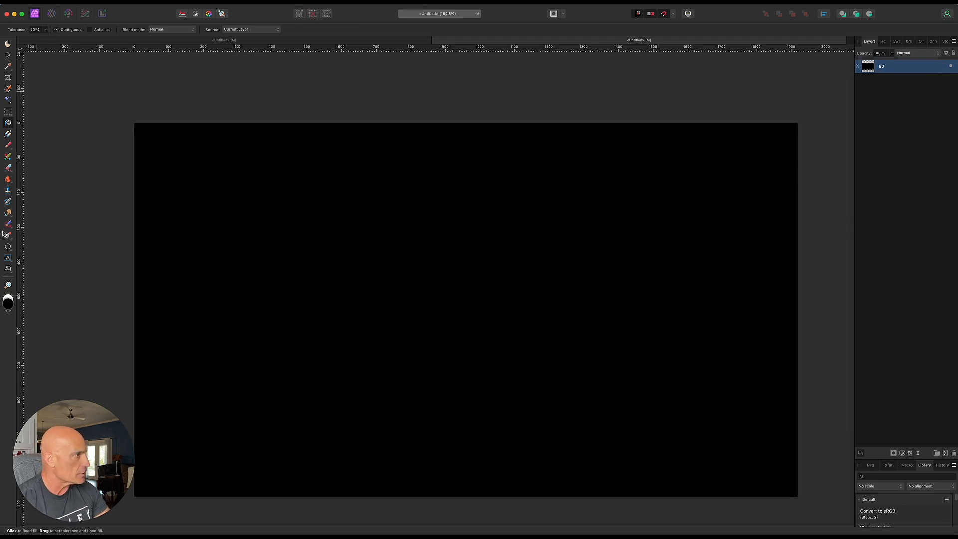
Add the art text ECHOES in white (FFFFFF), about 300 pt, across the middle of the black canvas
left_click(8, 257)
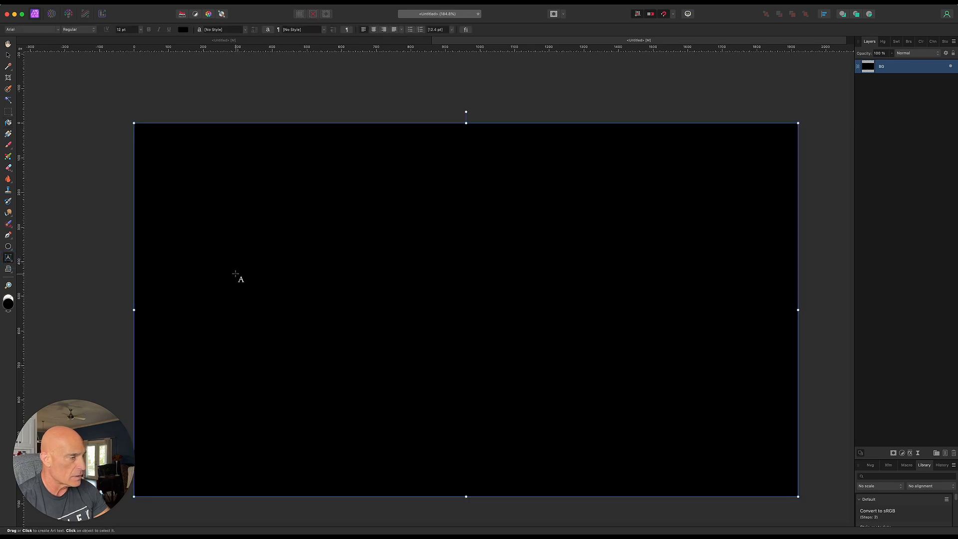
left_click_drag(236, 267, 308, 343)
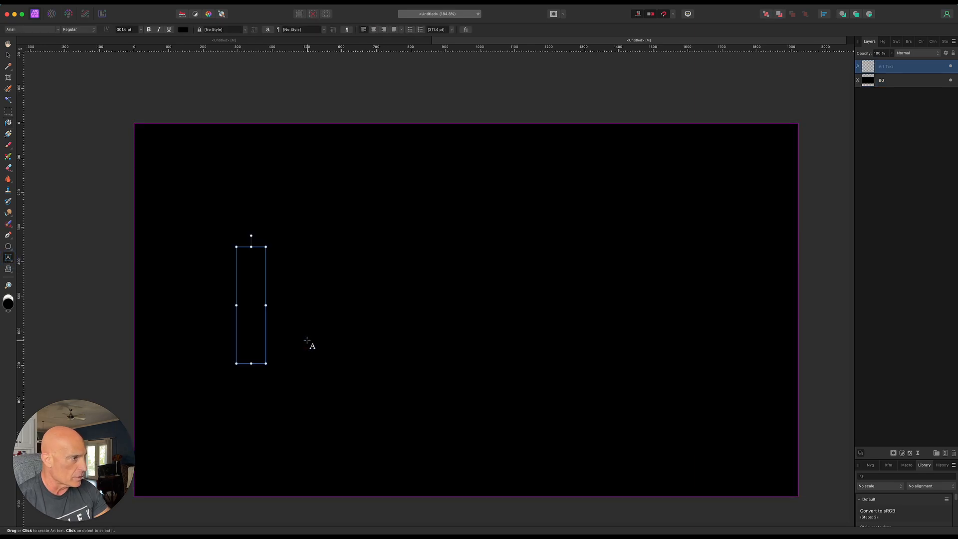
left_click(183, 31)
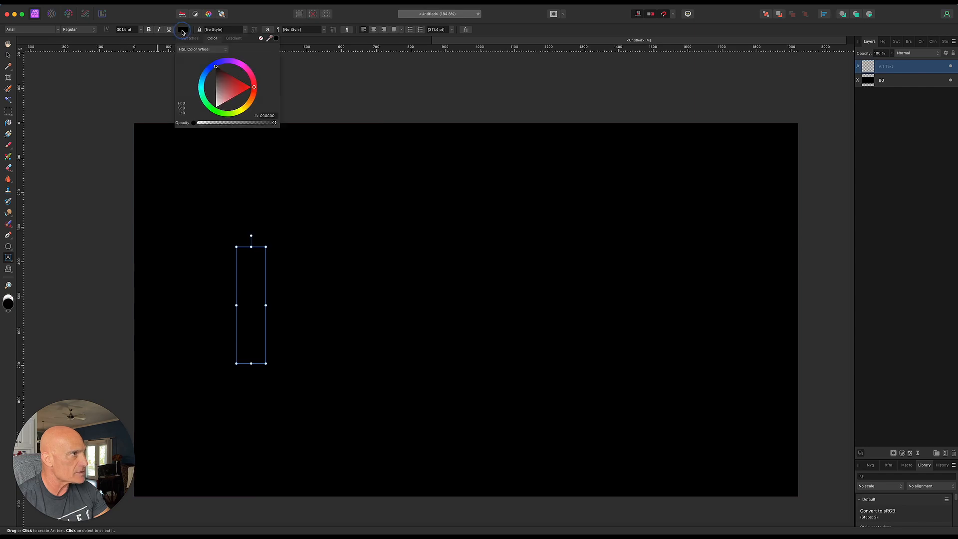
left_click_drag(222, 101, 199, 120)
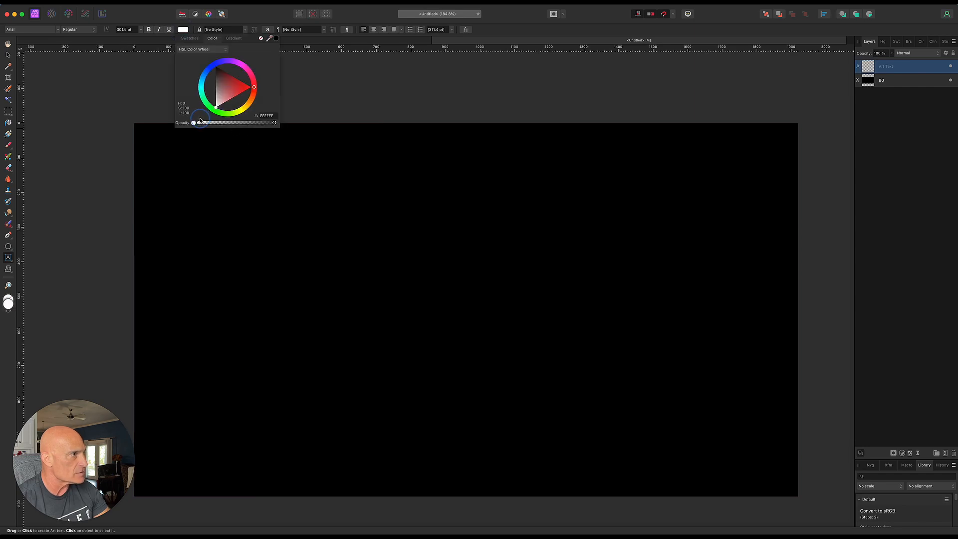
left_click(250, 313)
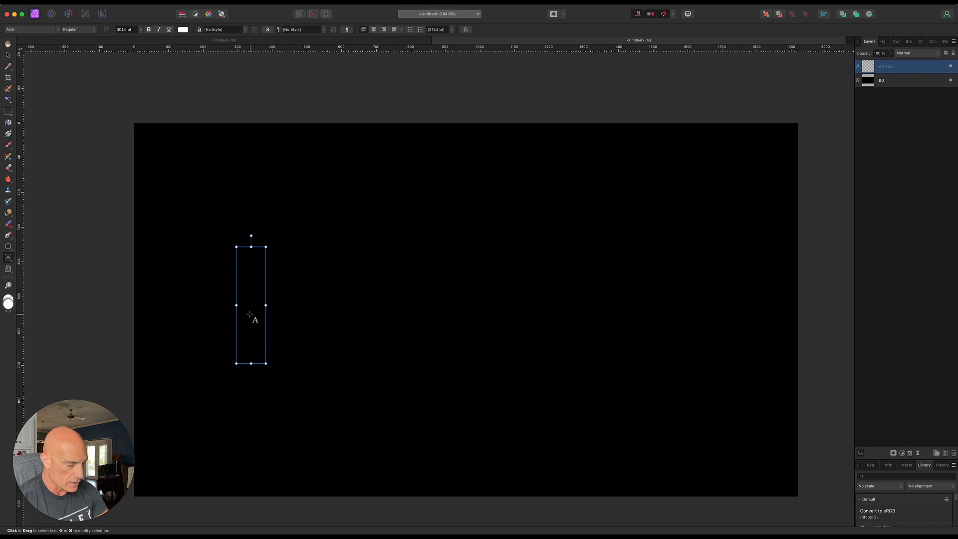
type("ECHOES")
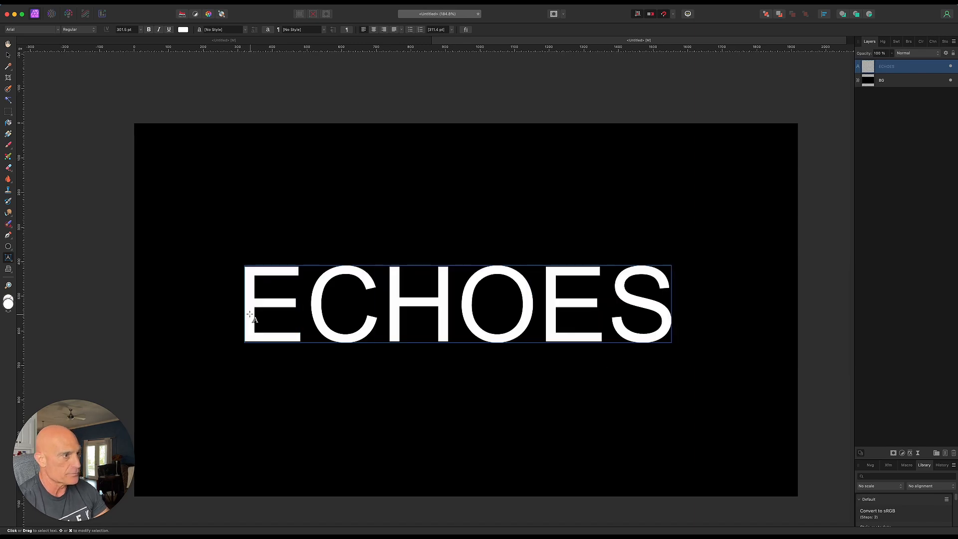
key("Escape")
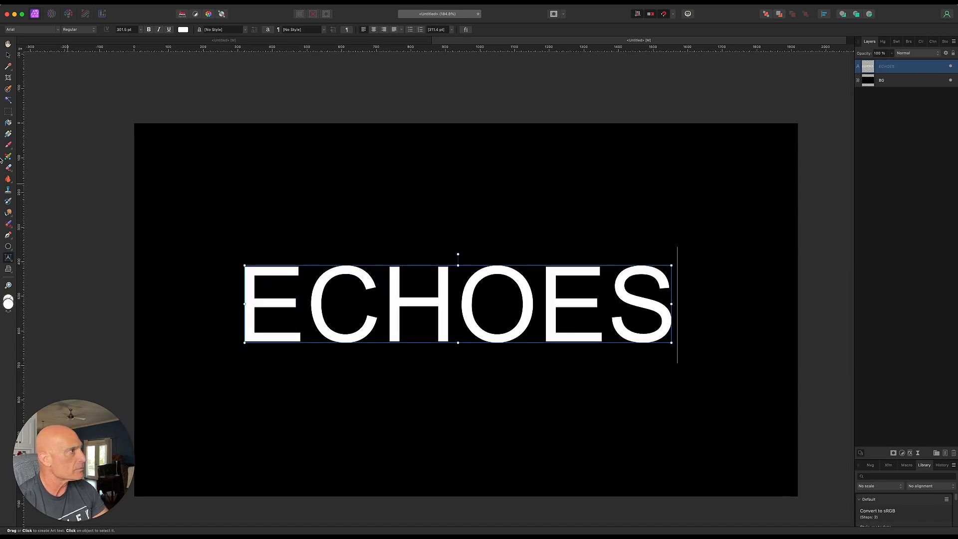
Change the ECHOES text's font to Basement Grotesque Black and centre the text on the canvas
left_click(7, 56)
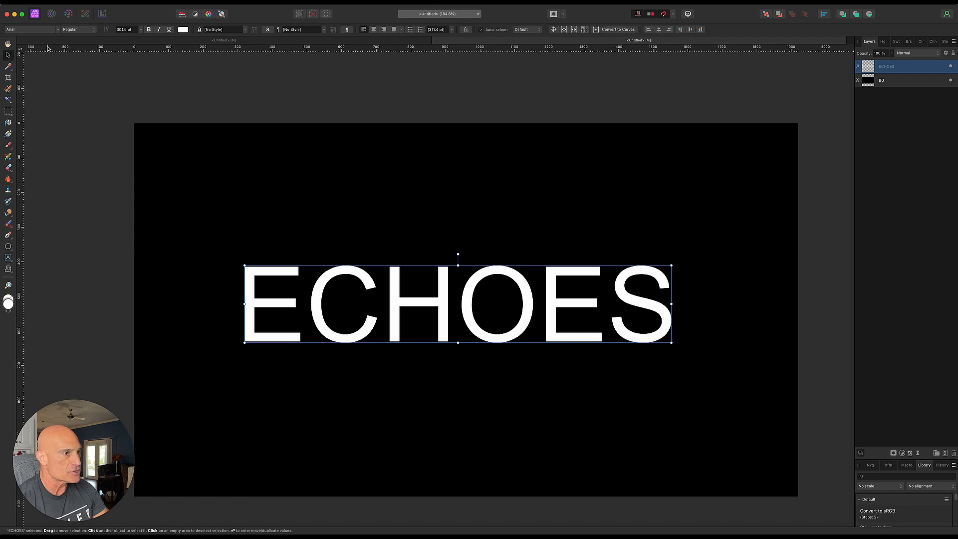
left_click(41, 29)
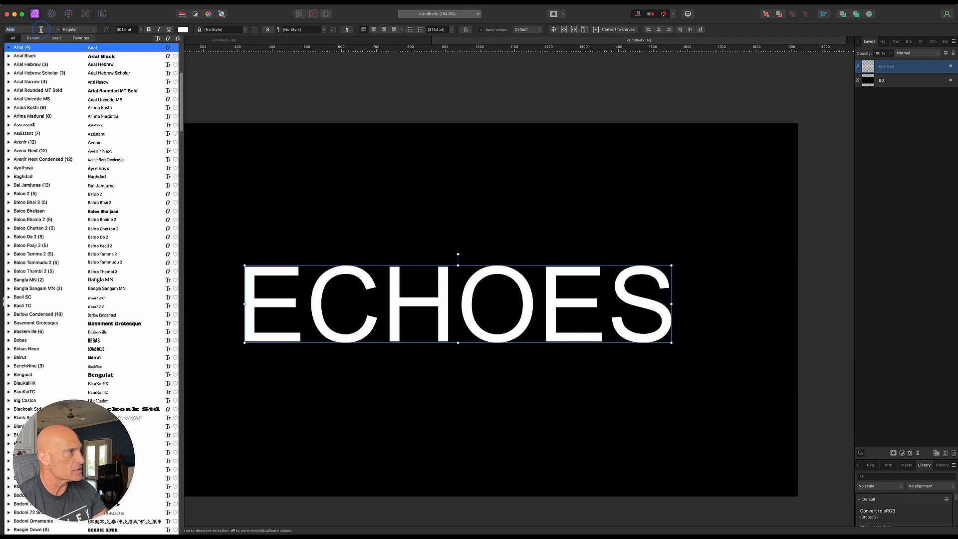
left_click(105, 326)
left_click_drag(382, 334, 360, 344)
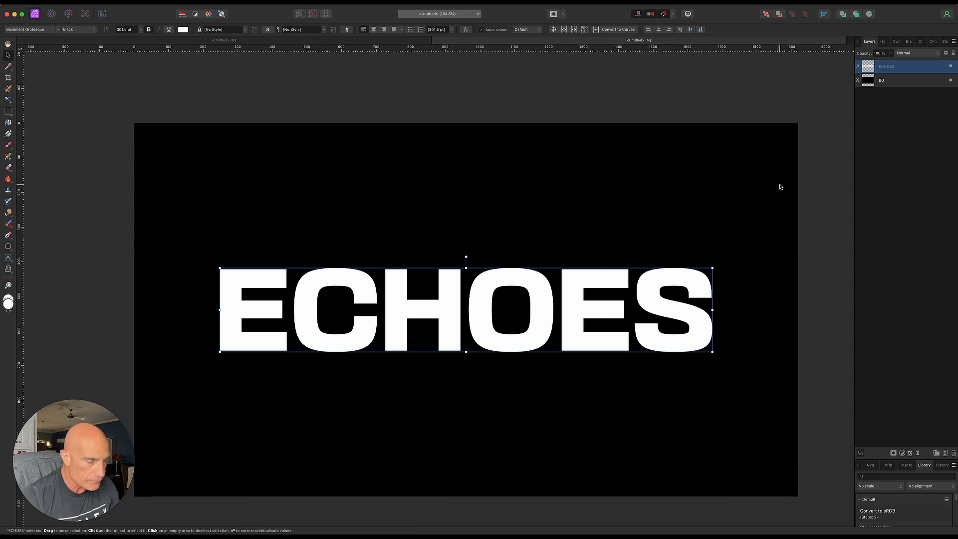
Duplicate the ECHOES text layer, place the selected copy below the other one, and hide the upper copy
right_click(901, 70)
left_click(883, 158)
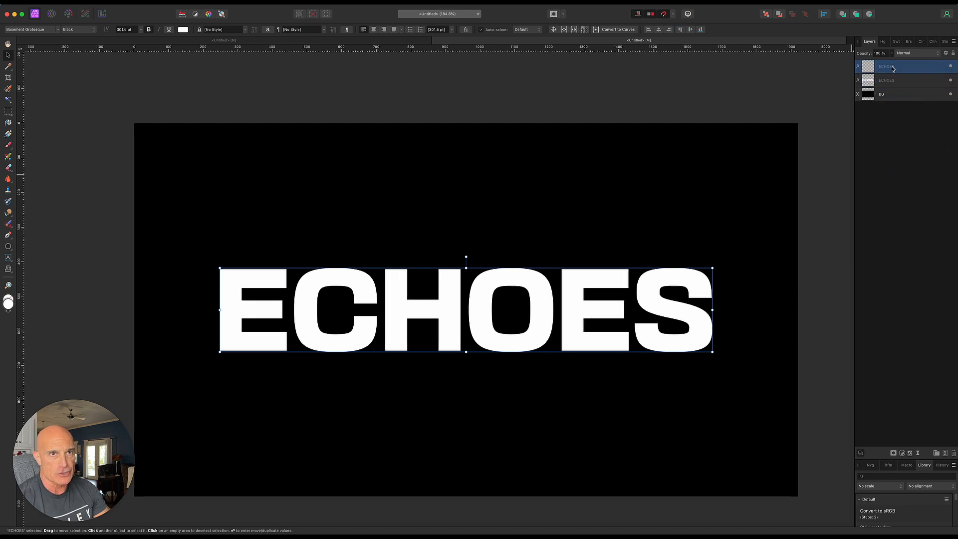
left_click_drag(893, 68, 894, 86)
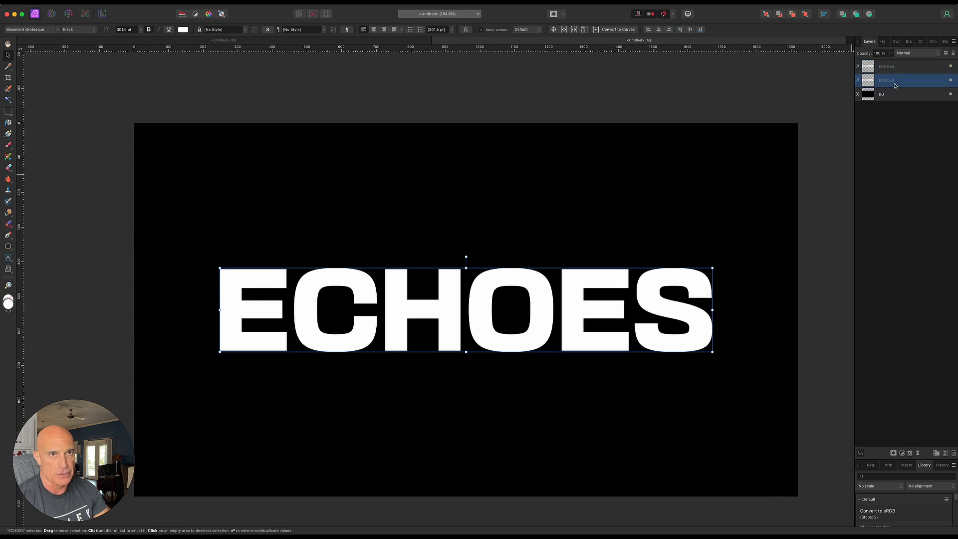
left_click(951, 67)
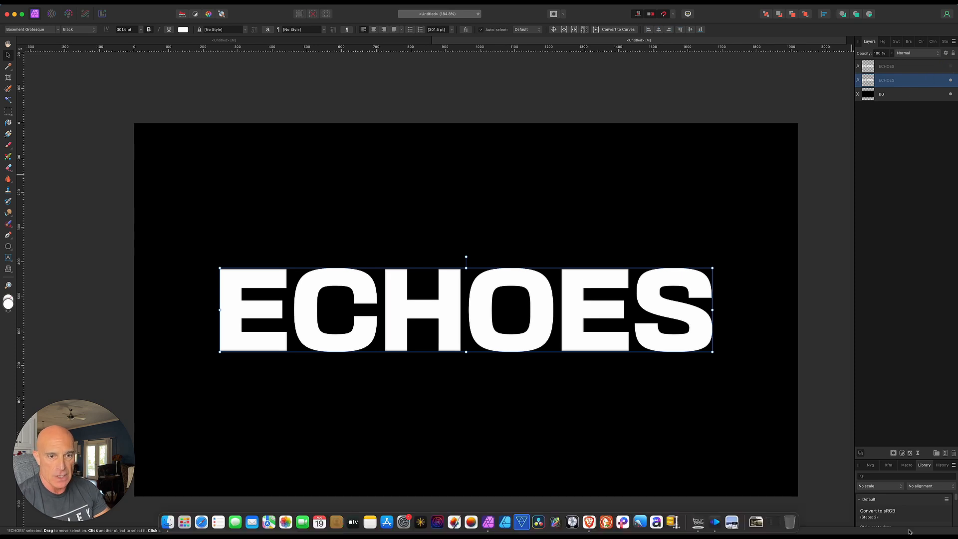
Apply an Outline layer effect to the lower ECHOES text with a 5 px radius and Inside alignment
left_click(910, 453)
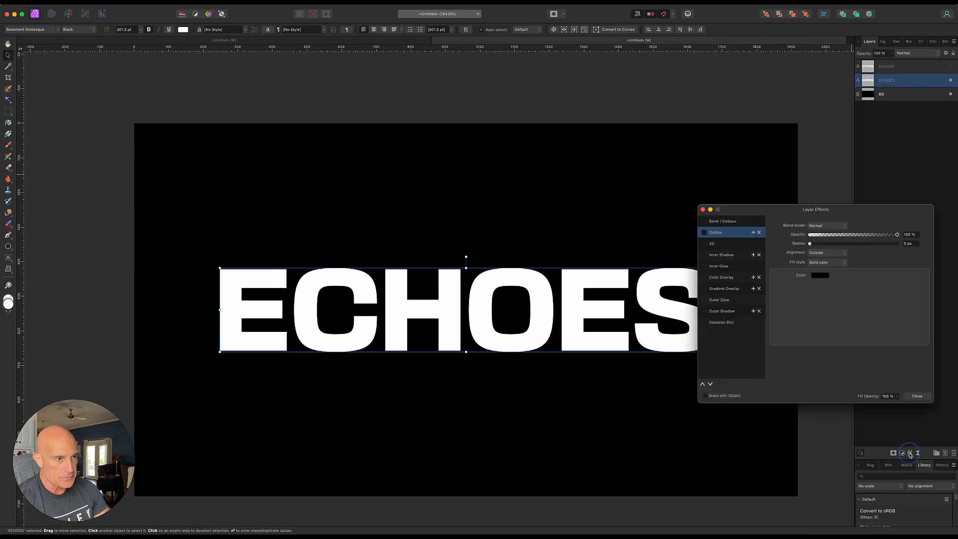
left_click(705, 233)
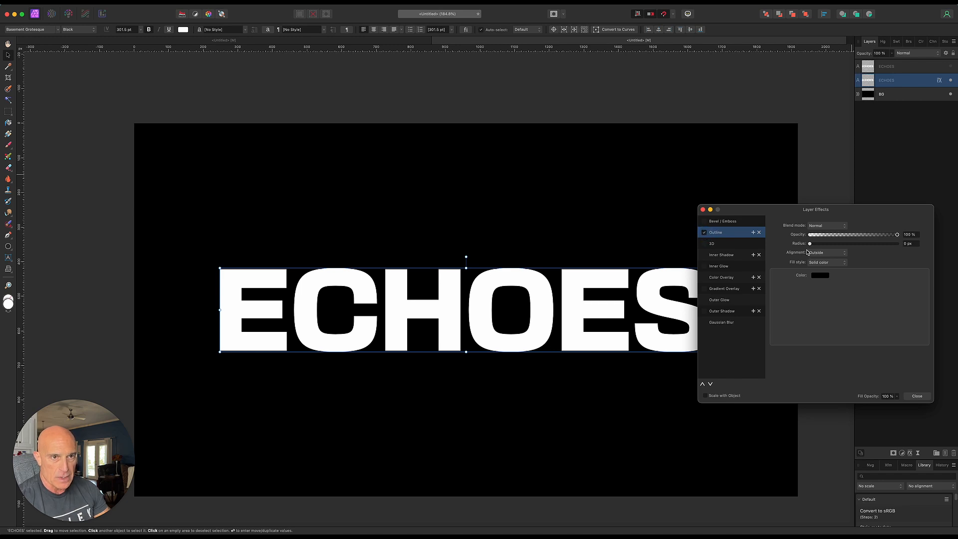
left_click_drag(810, 245, 842, 249)
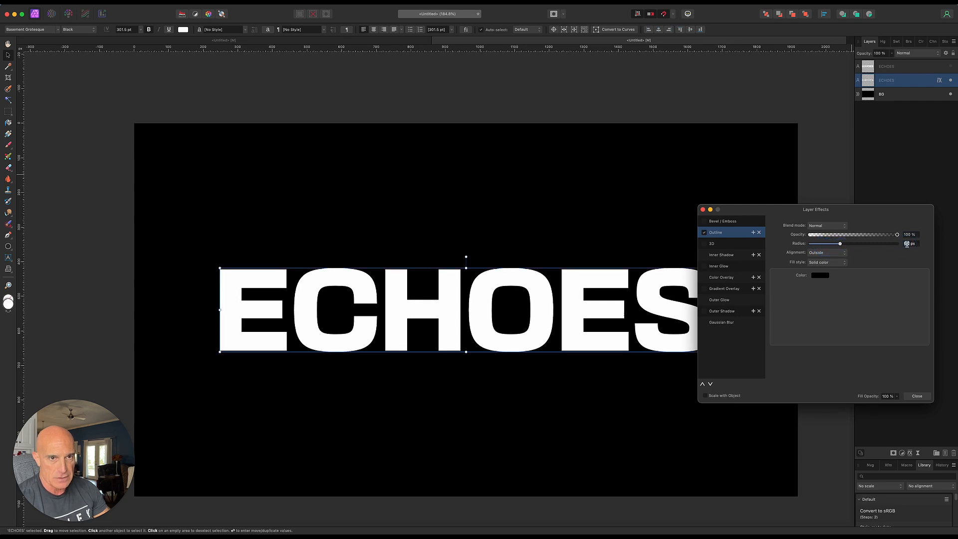
key("Return")
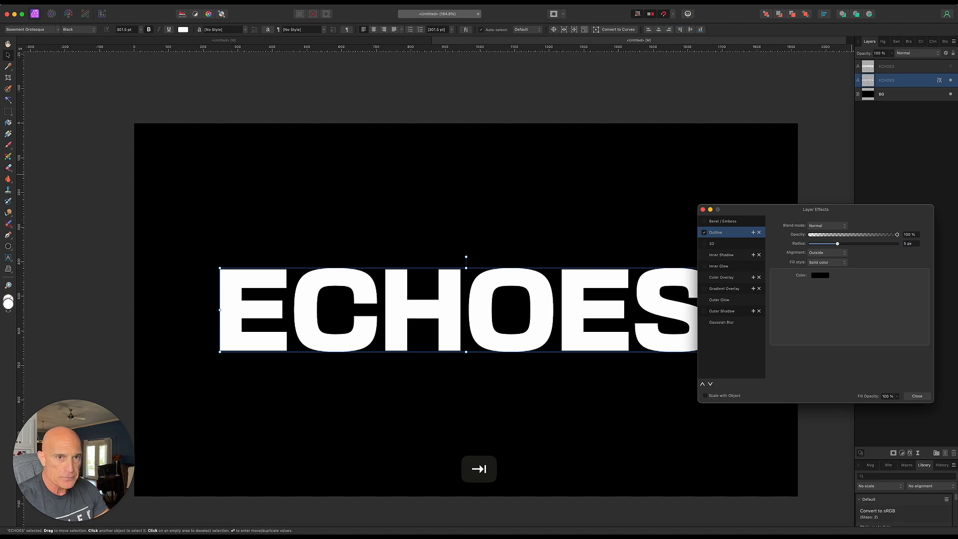
left_click(816, 255)
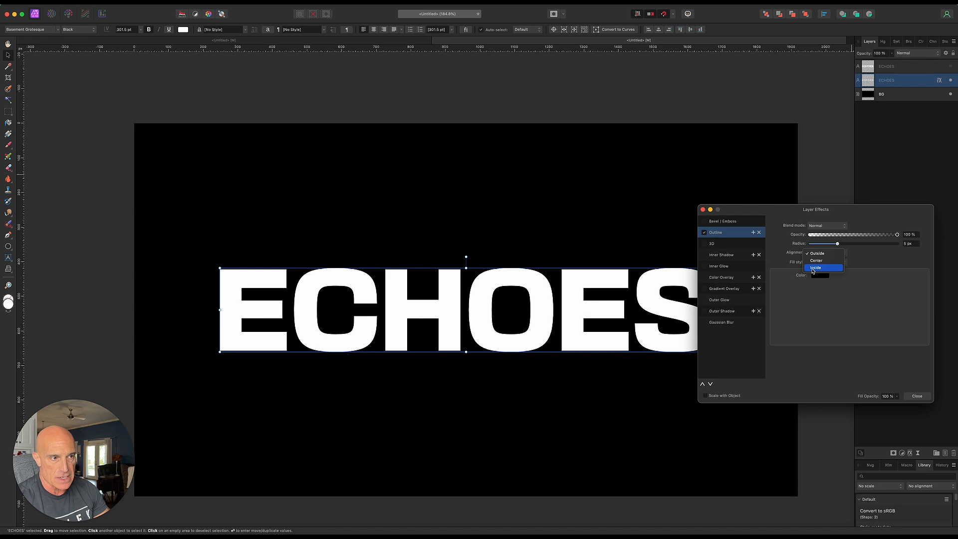
left_click(814, 268)
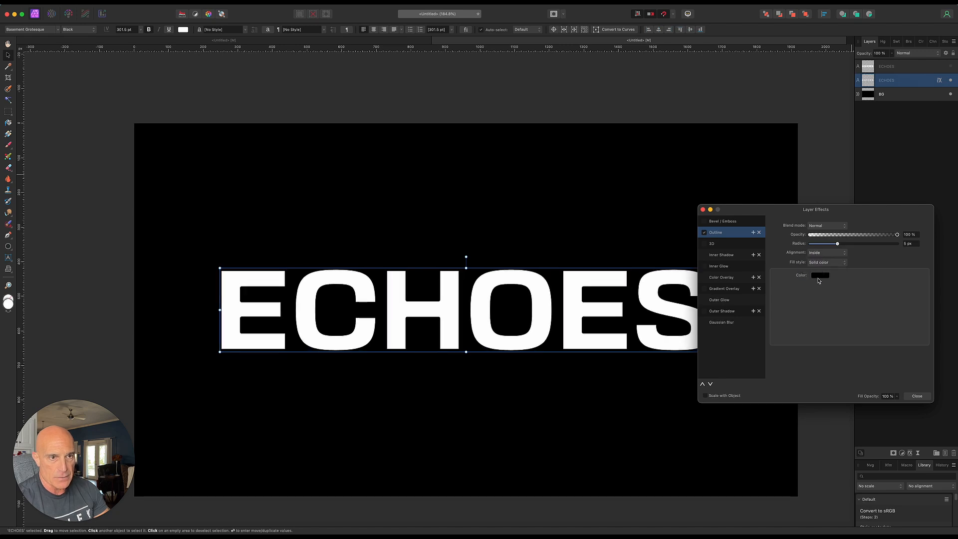
Set the outline colour to white and the fill opacity to 0 % for the lower ECHOES text
left_click(818, 278)
left_click(835, 360)
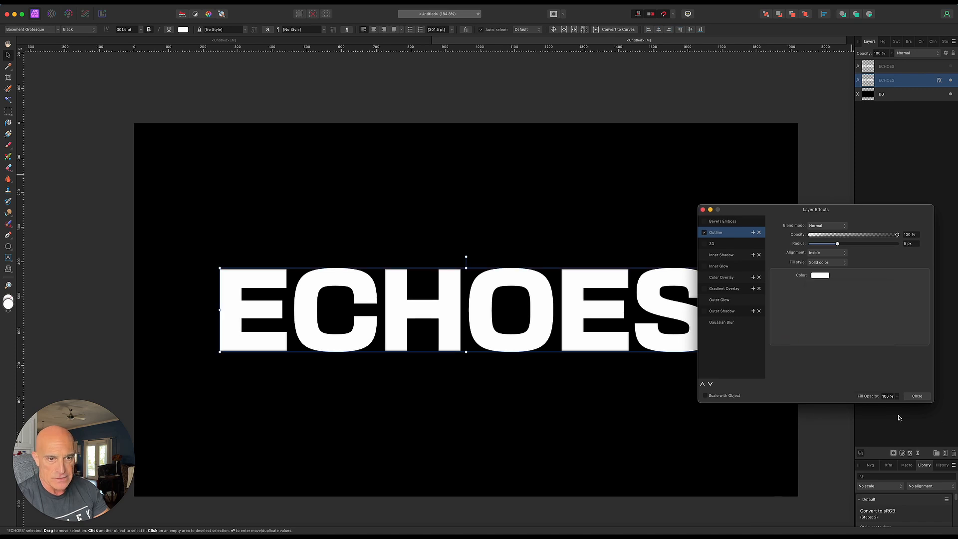
left_click(896, 396)
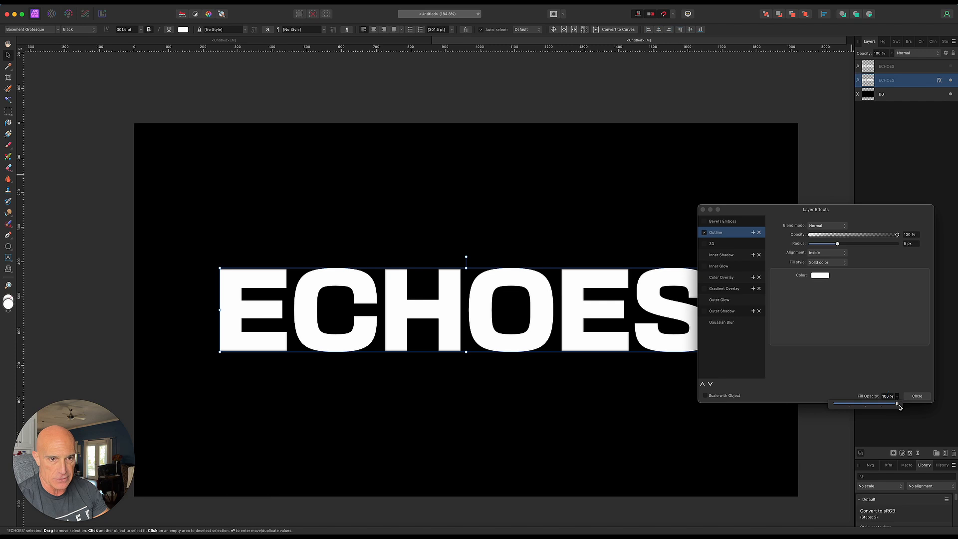
left_click_drag(897, 407, 808, 406)
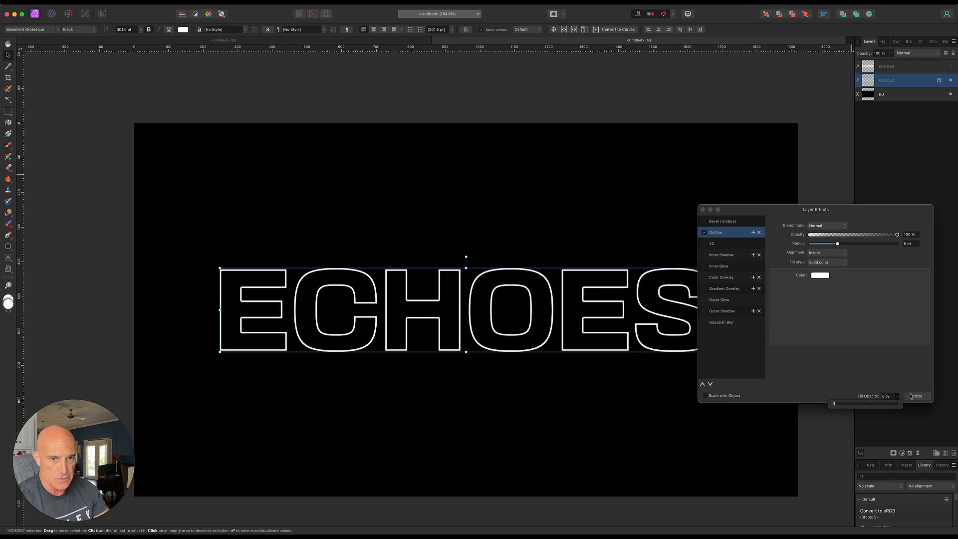
left_click(917, 396)
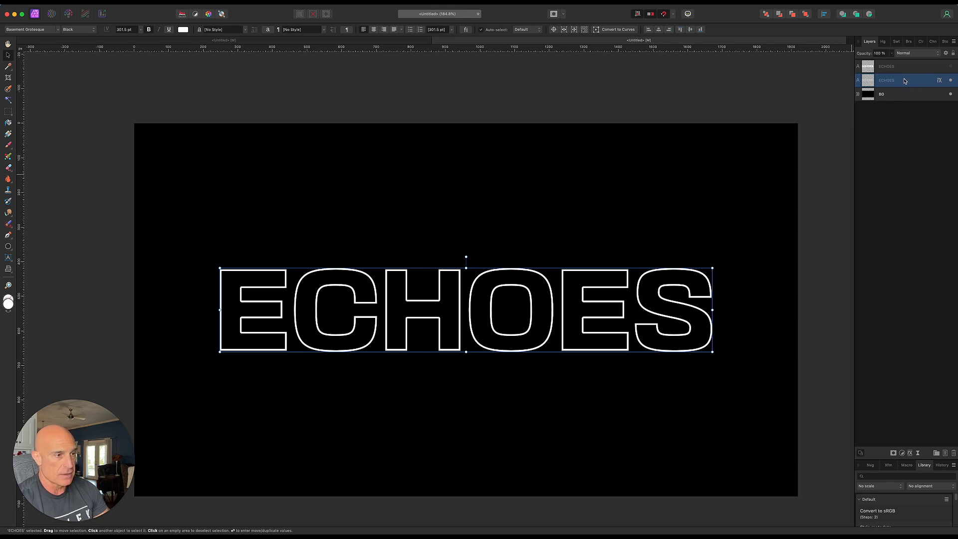
Duplicate the outlined ECHOES text layer
right_click(905, 81)
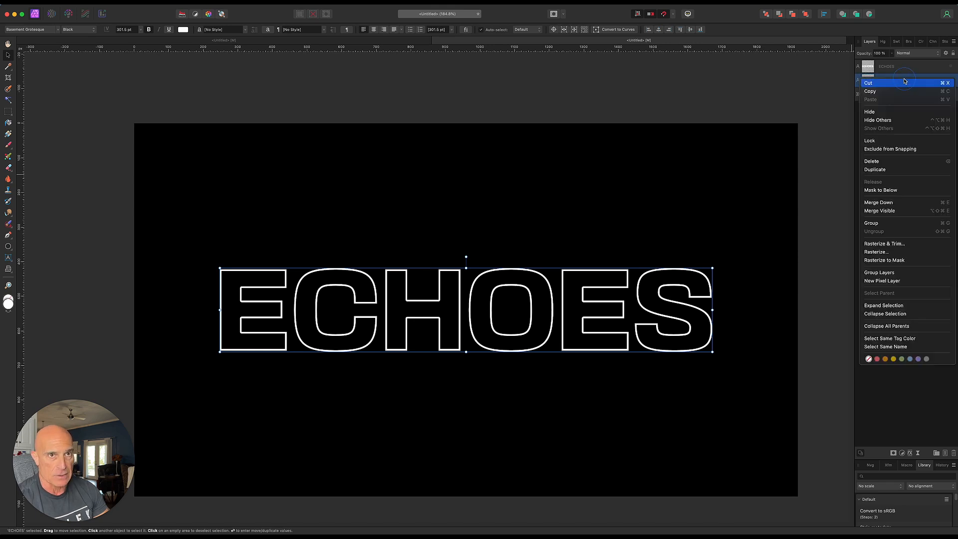
left_click(896, 174)
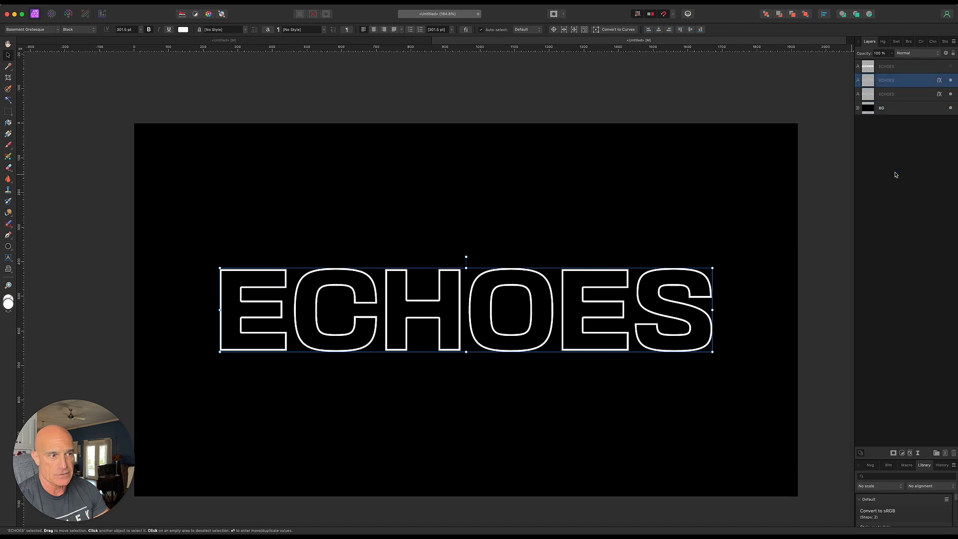
Show the solid ECHOES text and move the upper outlined ECHOES layer up by about a quarter of the letter height
left_click(951, 67)
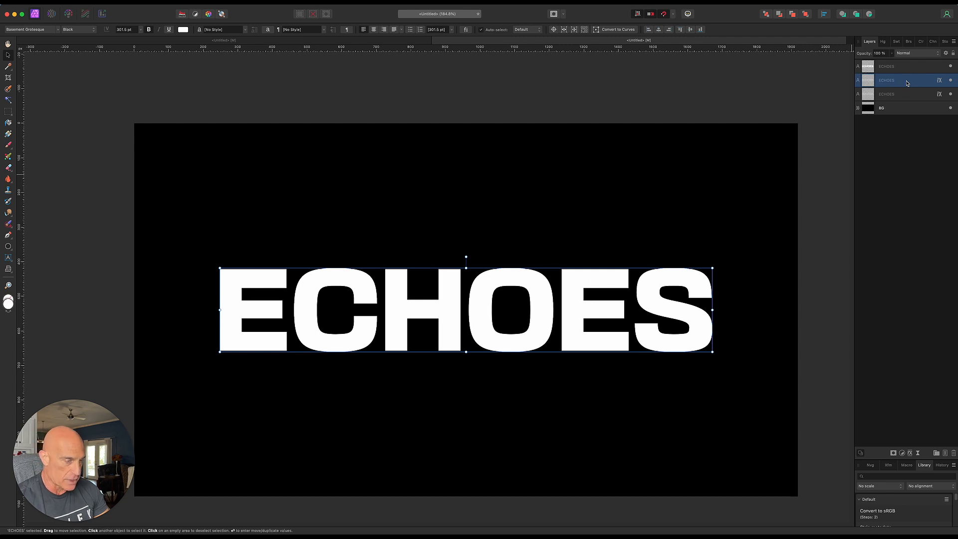
key("Up")
key("Up")
key("Up")
key("Up")
key("Up")
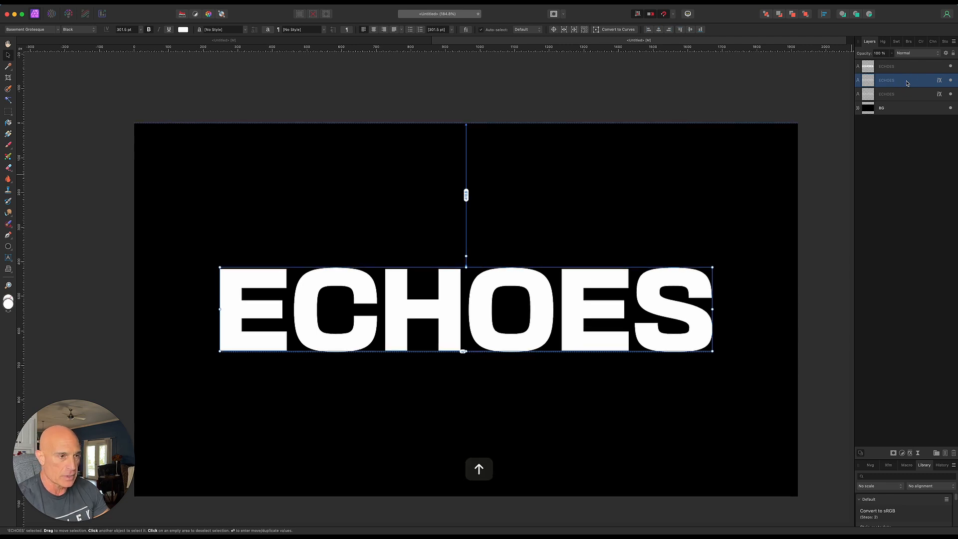
key("Up")
key("Up")
key("Up")
key("Up")
key("Up")
key("Up")
key("Up")
key("Up")
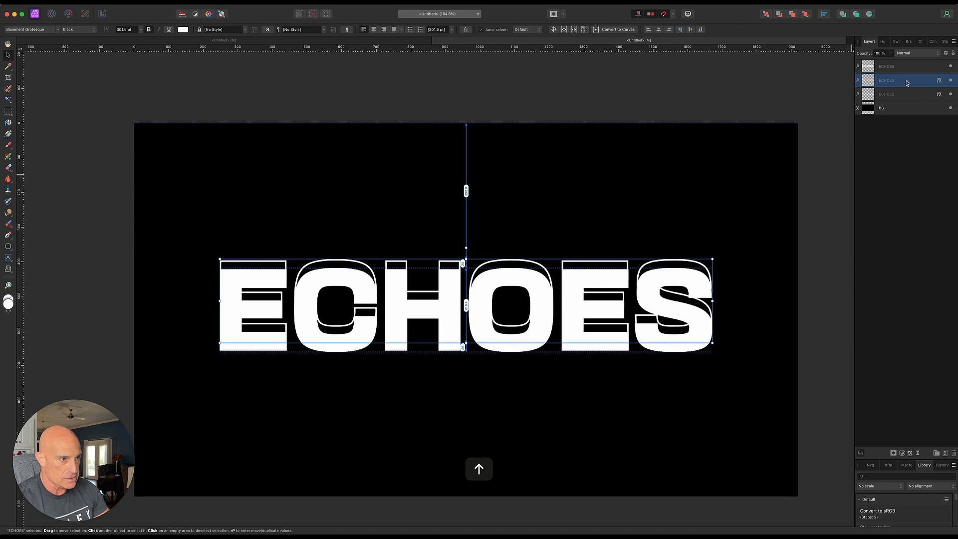
key("Up")
key("Up")
key("Up")
key("Up")
key("Up")
key("Up")
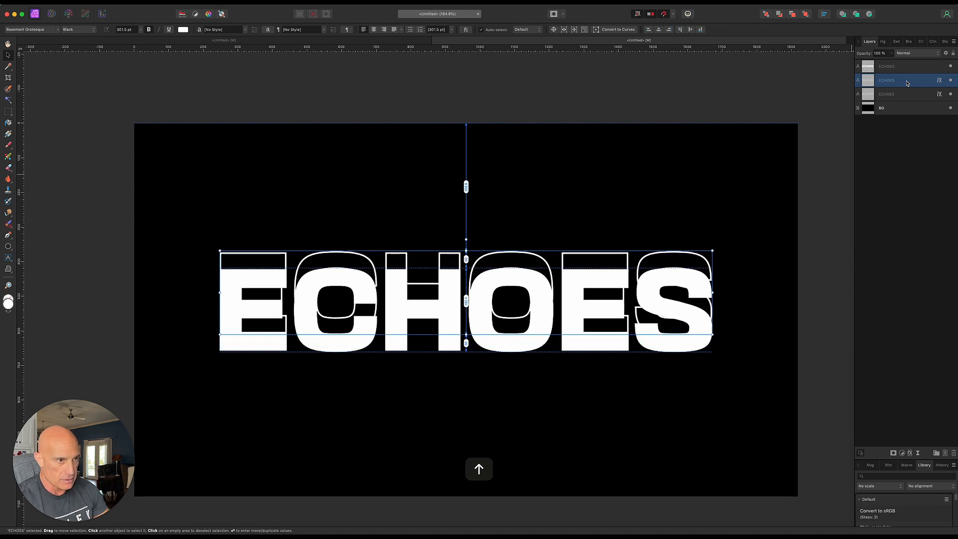
key("Up")
key("Up")
key("Up")
key("Up")
key("Up")
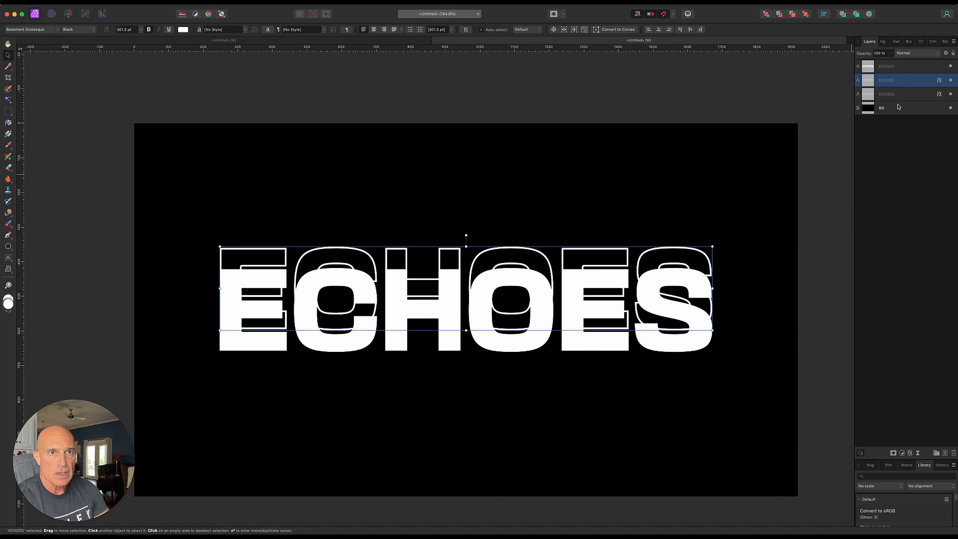
Move the lower outlined ECHOES layer straight down by about a quarter of the letter height, mirroring the upper echo
left_click(908, 98)
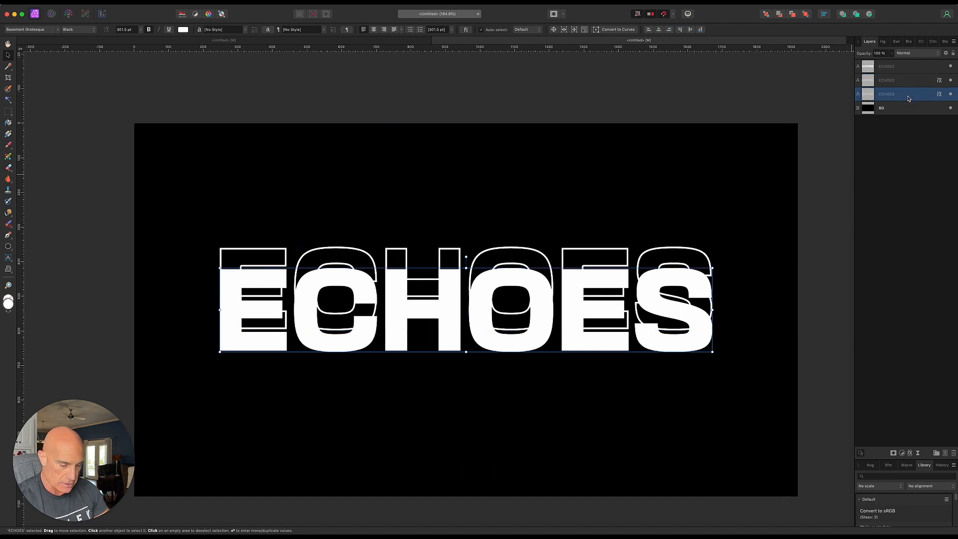
key("Down")
key("Down")
key("Down")
key("Down")
key("Down")
key("Down")
key("Down")
key("Down")
key("Down")
key("Down")
key("Down")
key("Down")
key("Down")
key("Down")
key("Down")
key("Down")
key("Down")
key("Down")
key("Down")
key("Down")
key("Down")
key("Down")
key("Down")
key("Down")
key("Down")
key("Down")
key("Down")
key("Down")
key("Down")
key("Down")
key("Down")
key("Down")
key("Down")
key("Down")
key("Down")
key("Down")
key("Down")
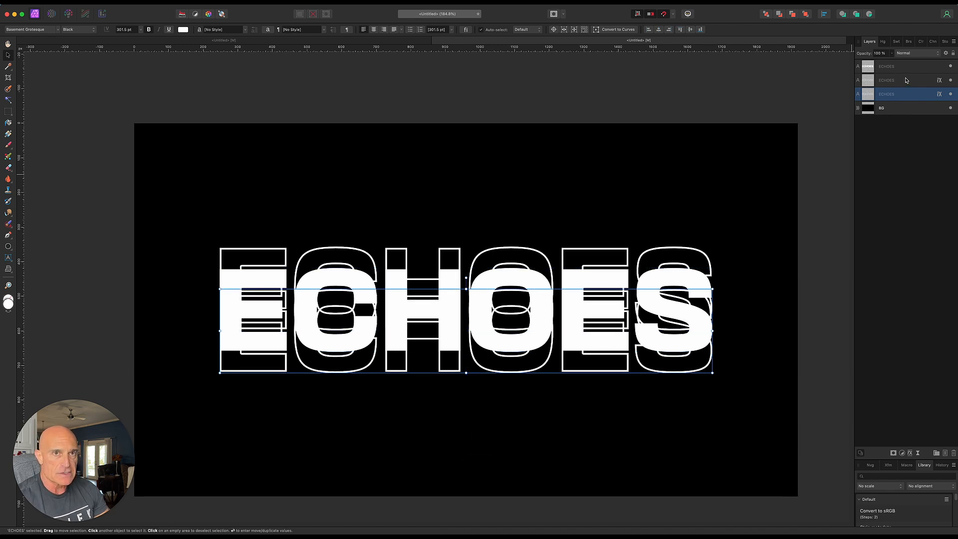
Group the two outlined ECHOES layers and clear the selection
left_click(906, 80, "shift")
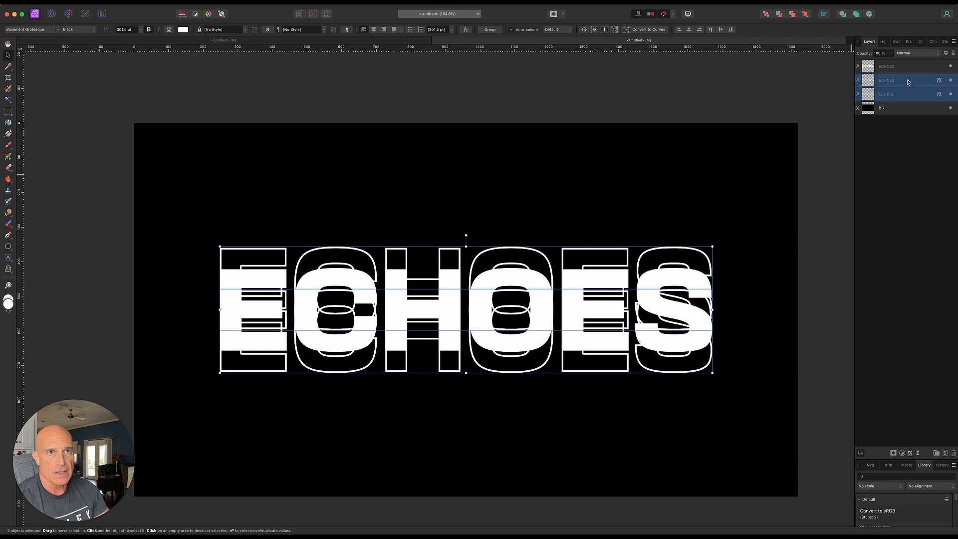
right_click(907, 82)
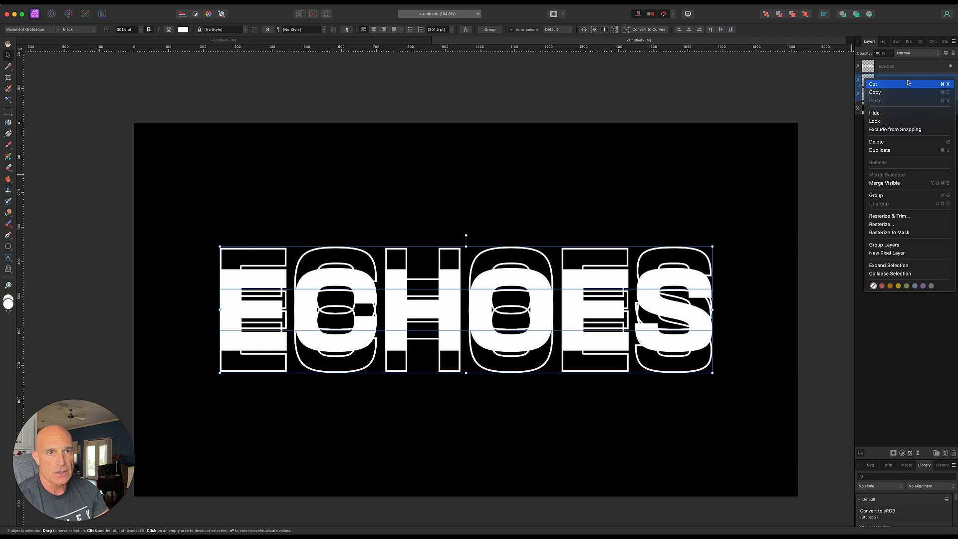
left_click(877, 198)
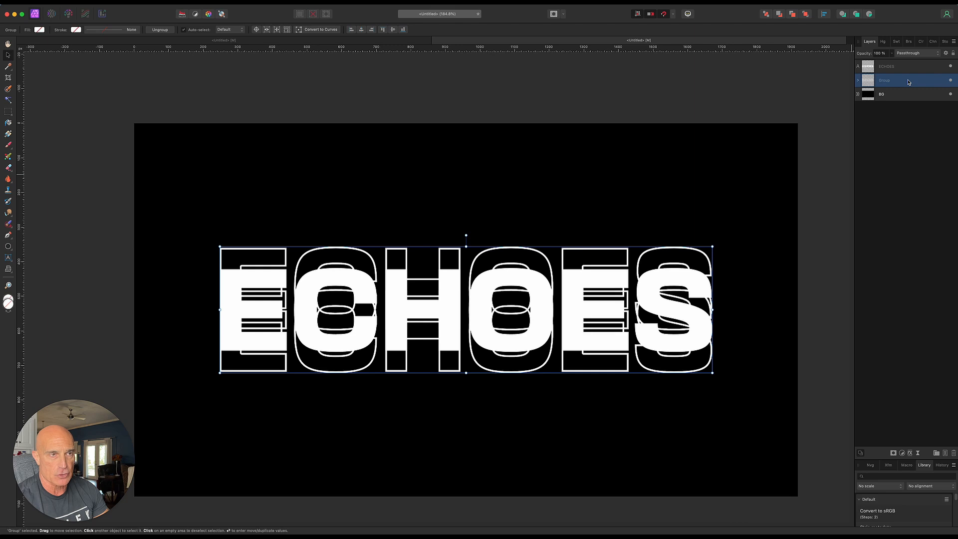
left_click(78, 332)
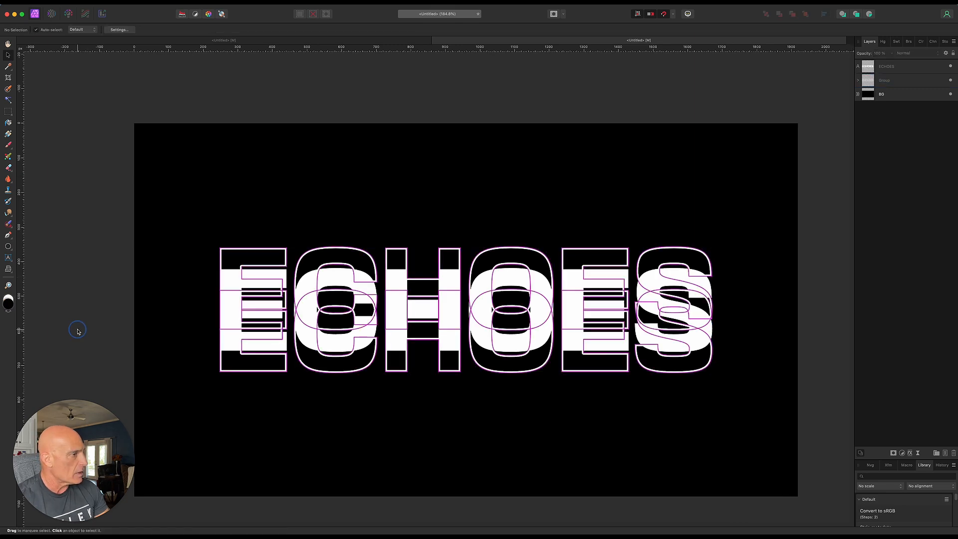
Add a mask to the outline group and paint it black across the solid letters to hide the outlines overlapping them
key("x")
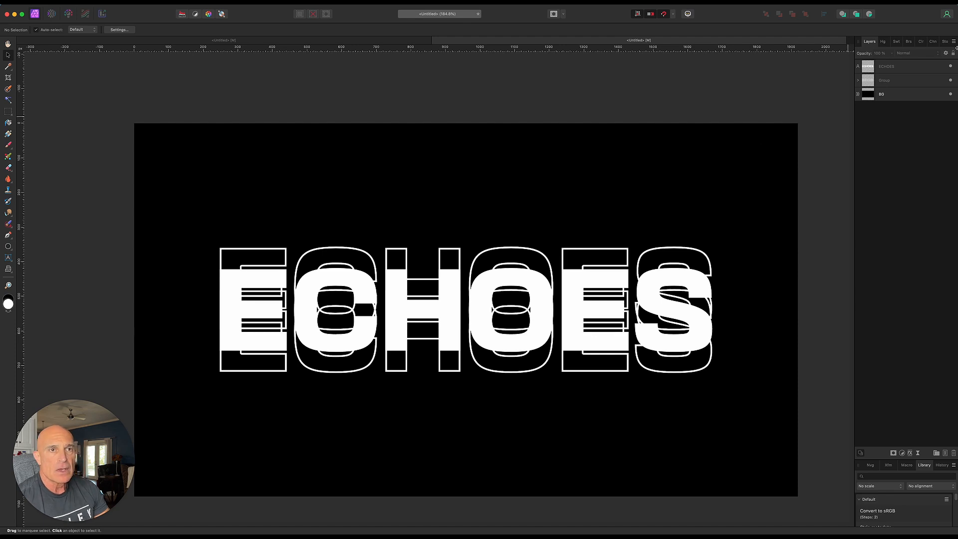
left_click(908, 83)
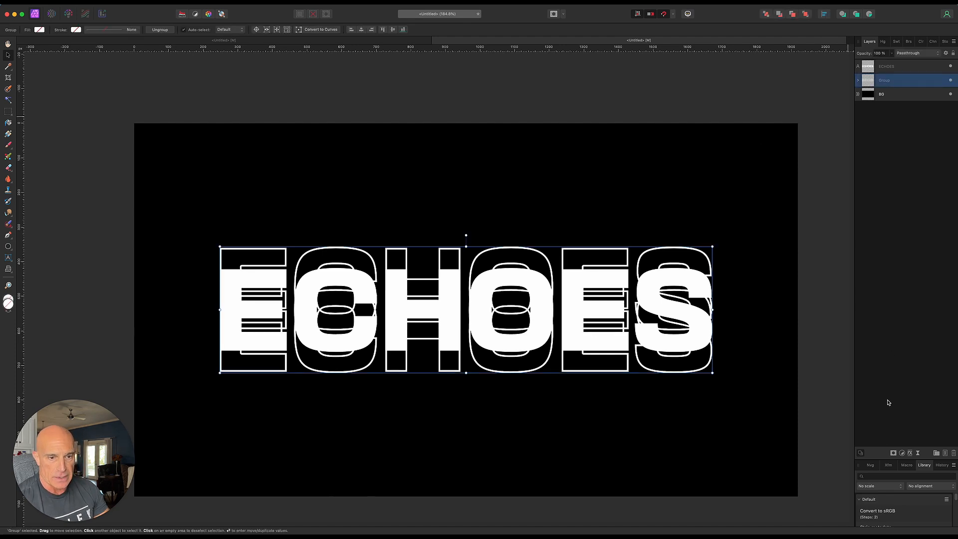
left_click(894, 453)
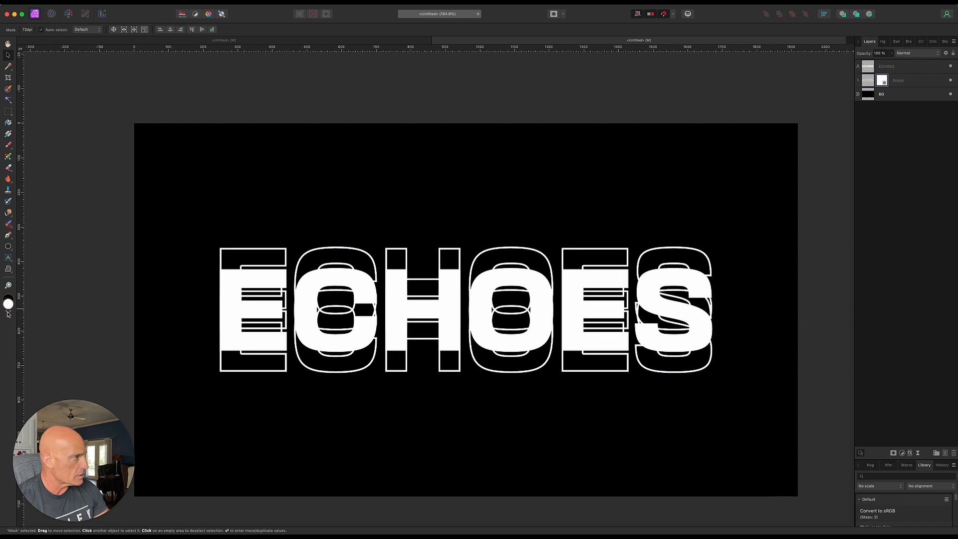
left_click(8, 145)
key("x")
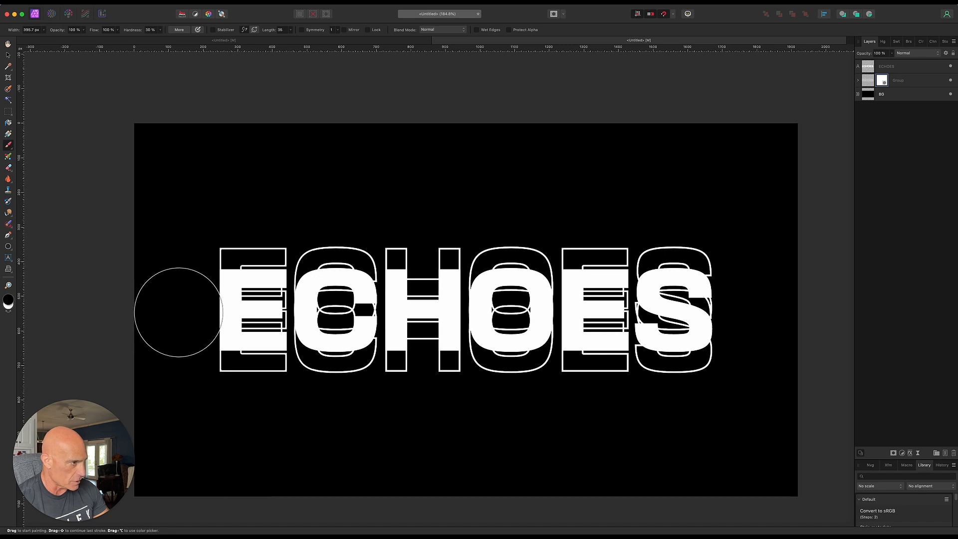
mouse_move(175, 309)
left_mouse_down()
mouse_move(225, 300)
mouse_move(536, 314)
mouse_move(732, 304)
mouse_move(663, 312)
mouse_move(126, 310)
left_mouse_up()
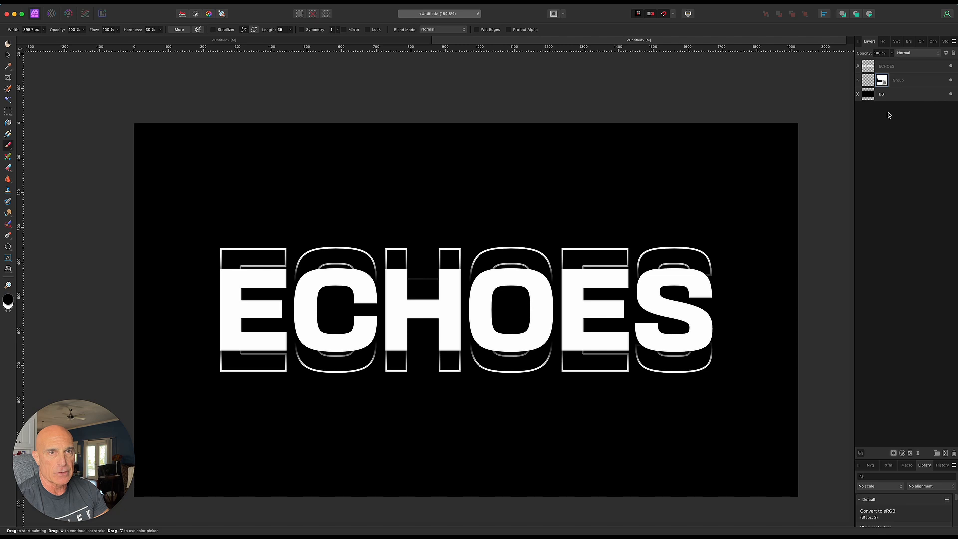
Duplicate the masked outline group and inspect the contents of the upper copy
left_click(915, 81)
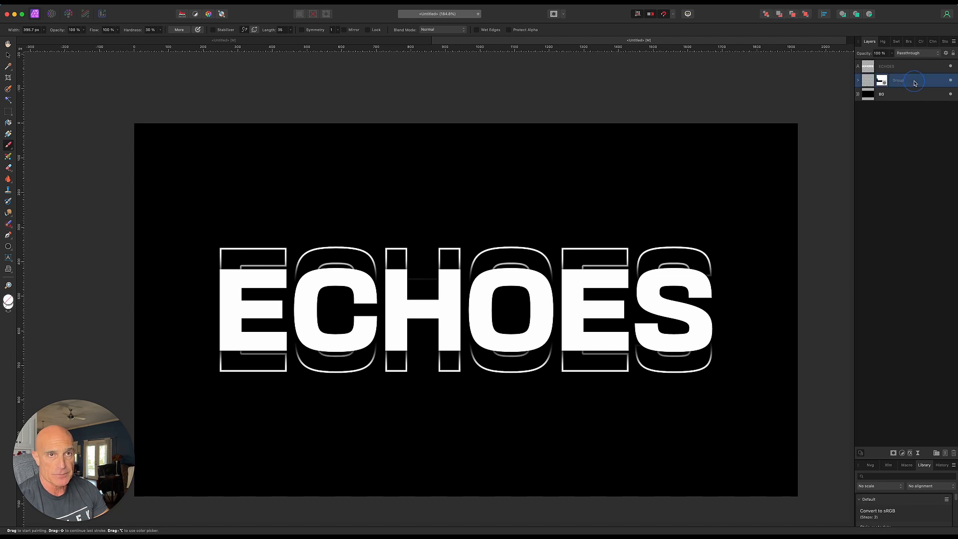
right_click(915, 82)
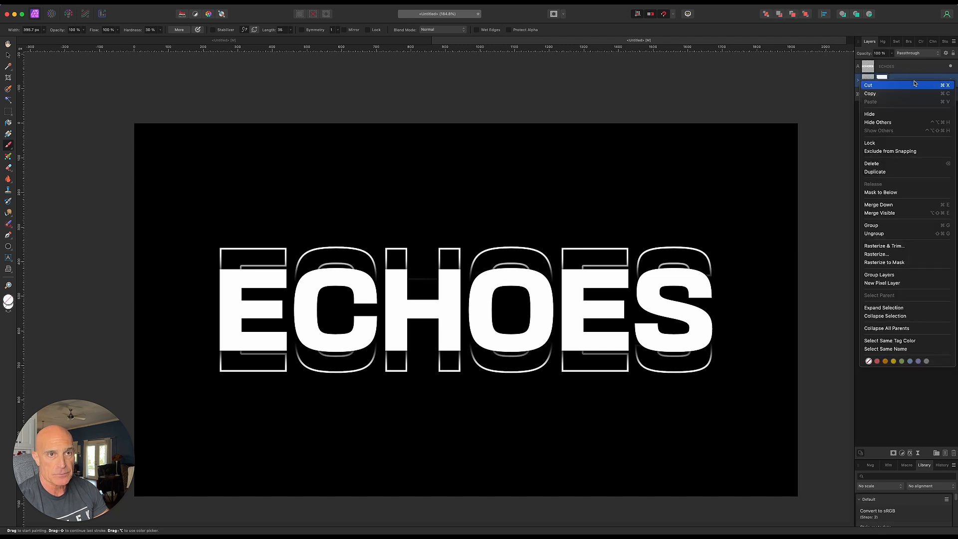
left_click(899, 172)
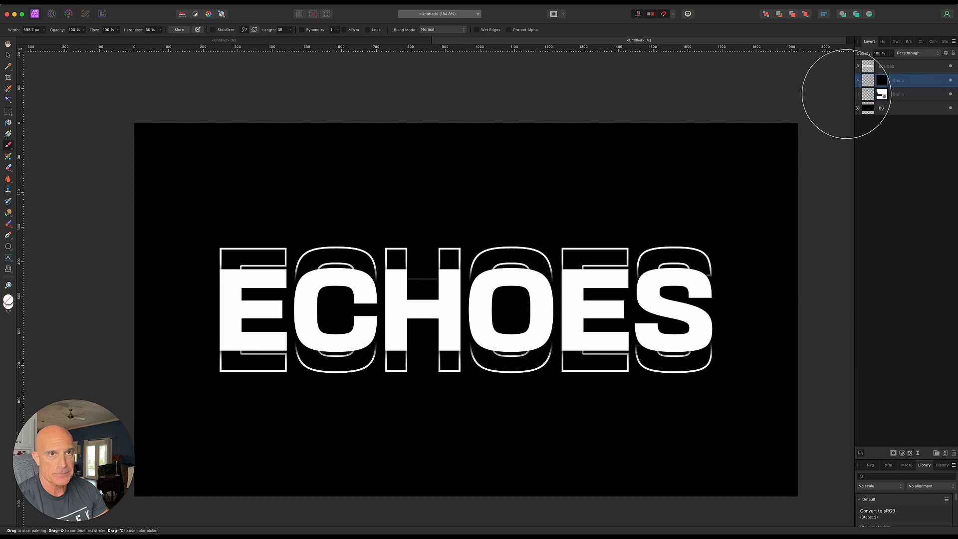
left_click(858, 83)
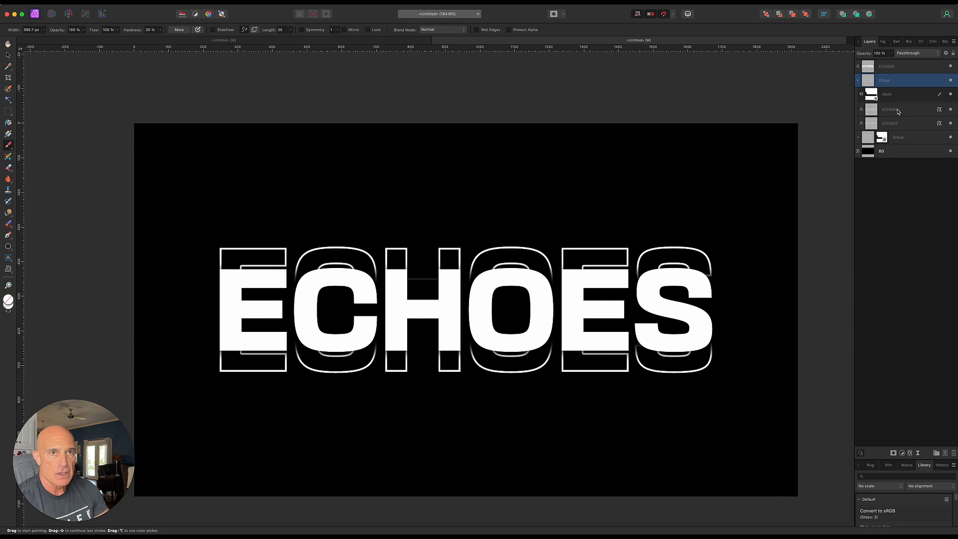
left_click(858, 82)
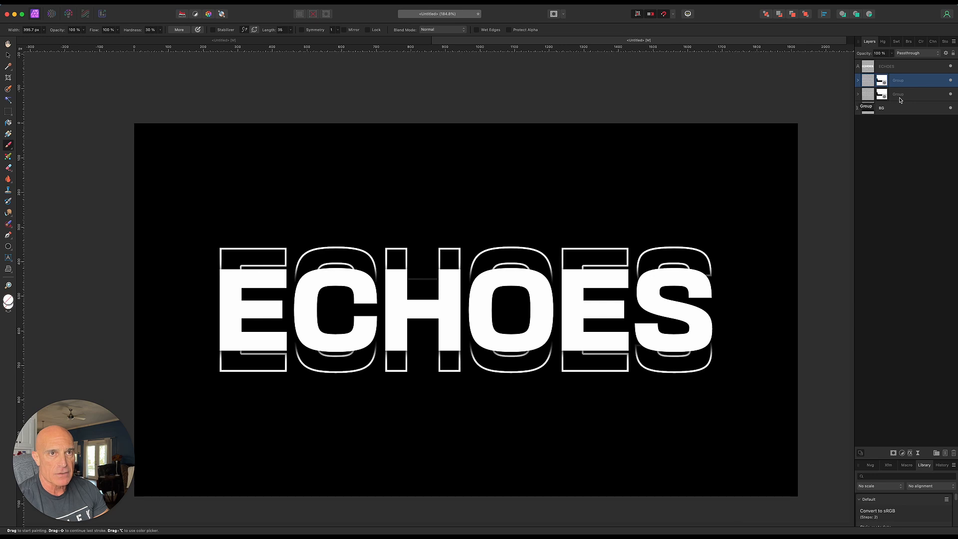
In the lower outline group, move the upper ECHOES text layer up to form a second echo above the first
left_click(872, 95)
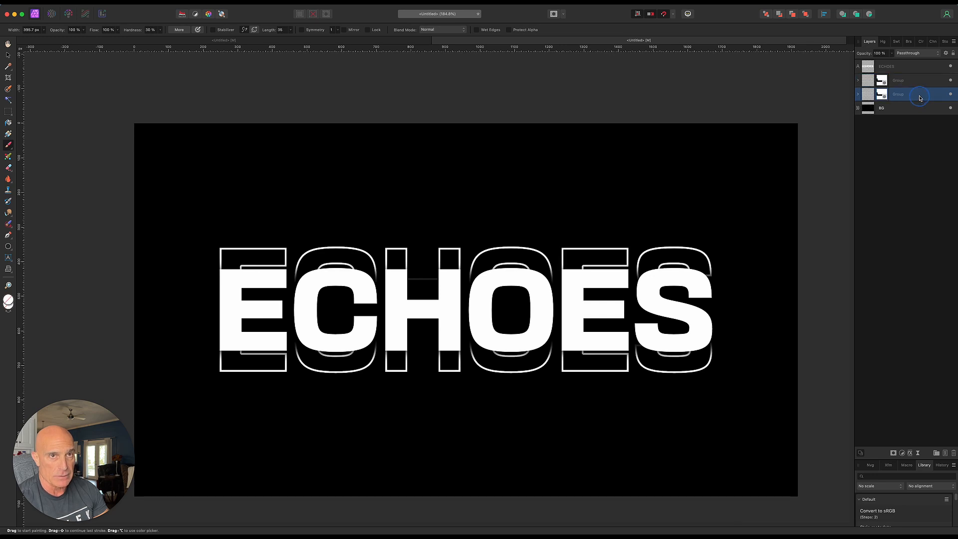
left_click(858, 95)
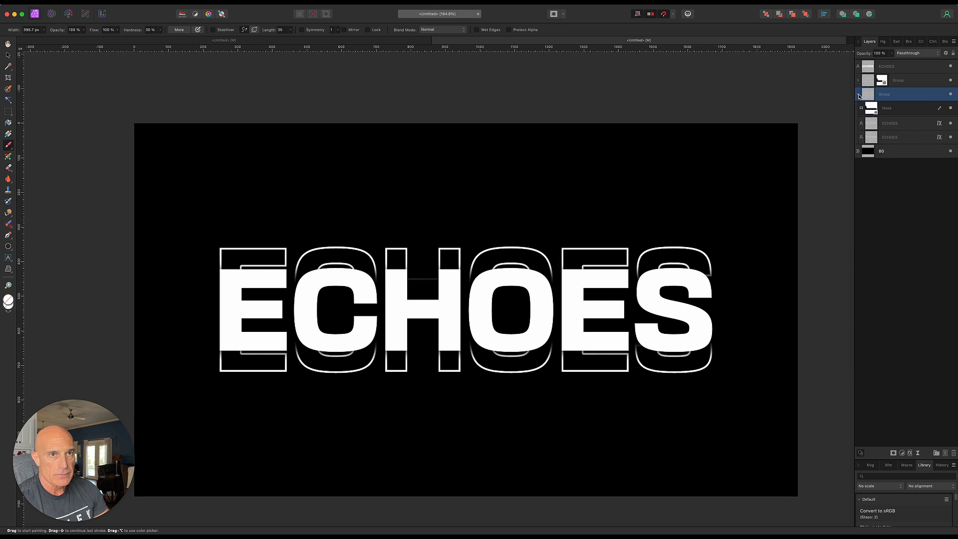
left_click(909, 125)
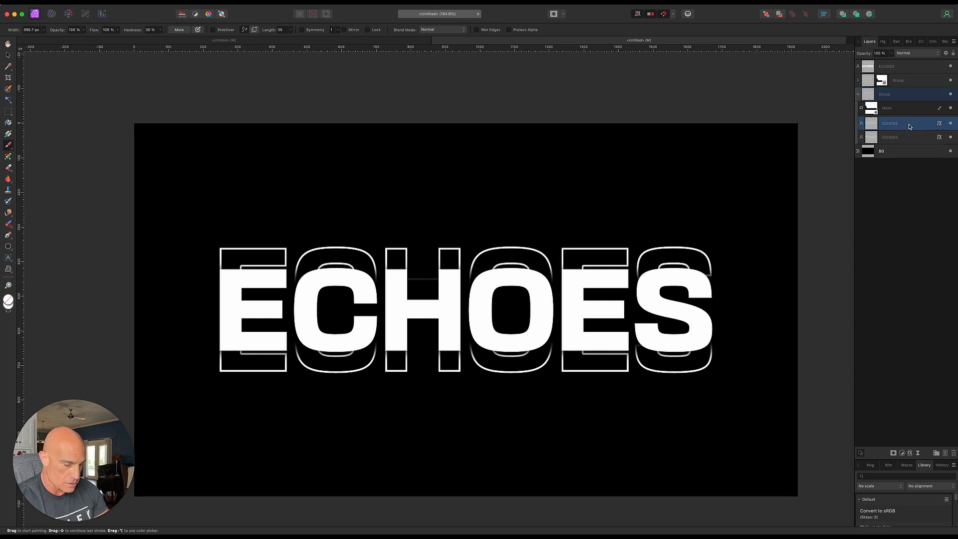
key("Up")
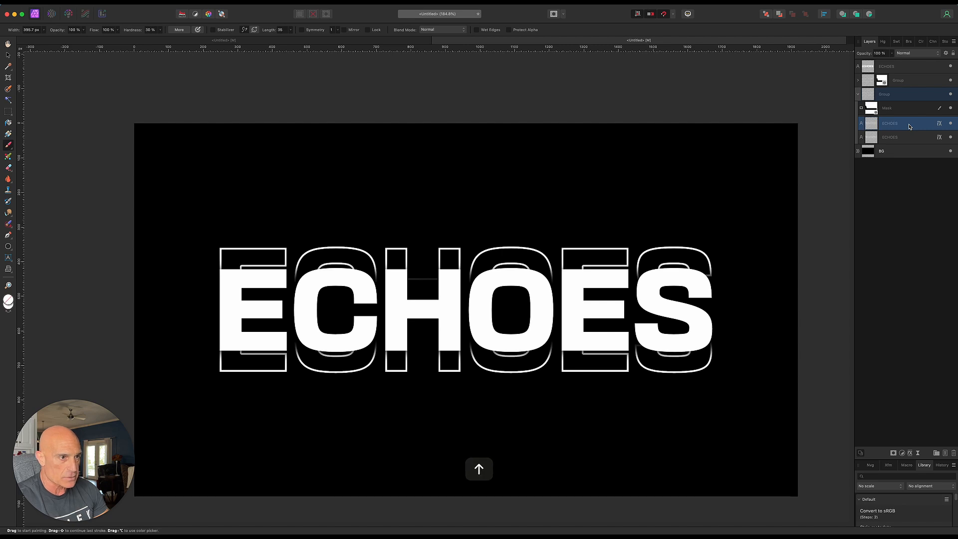
left_click(9, 56)
key("Up")
key("Up")
key("Up")
key("Up")
key("Up")
key("Up")
key("Up")
key("Up")
key("Up")
key("Up")
key("Up")
key("Up")
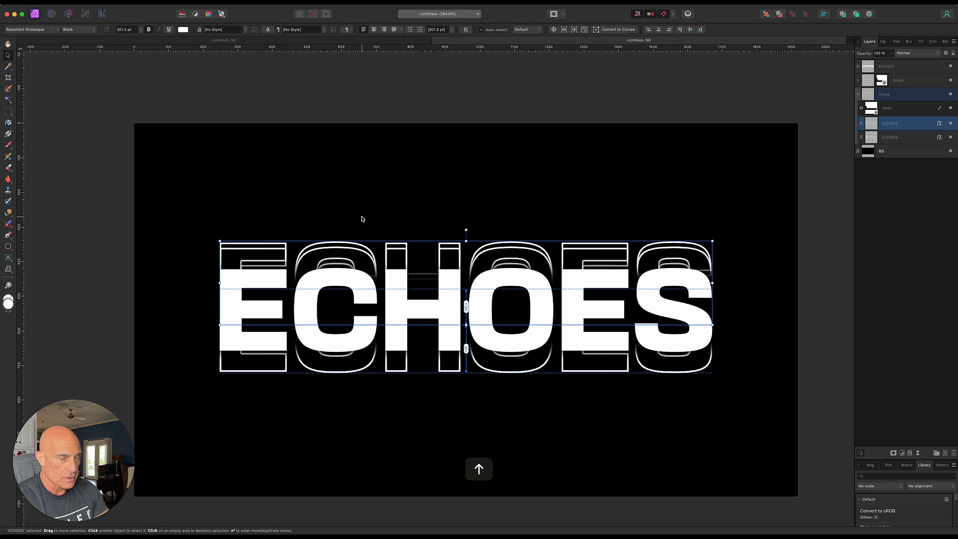
key("Up")
key("Up")
key("Up")
key("Up")
key("Up")
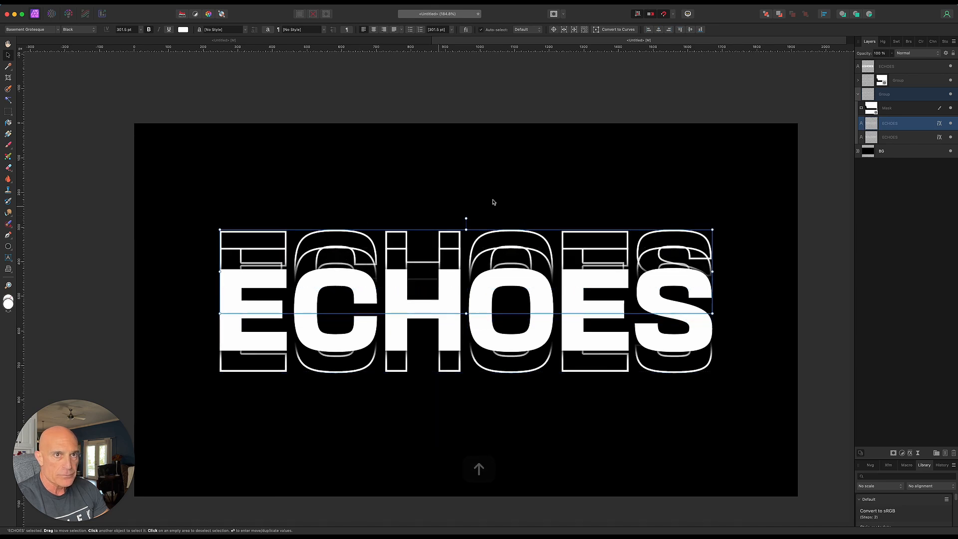
In the lower outline group, move the bottom ECHOES text layer down to form a second echo below the first
left_click(912, 141)
key("Down")
key("Down")
key("Down")
key("Down")
key("Down")
key("Down")
key("Down")
key("Down")
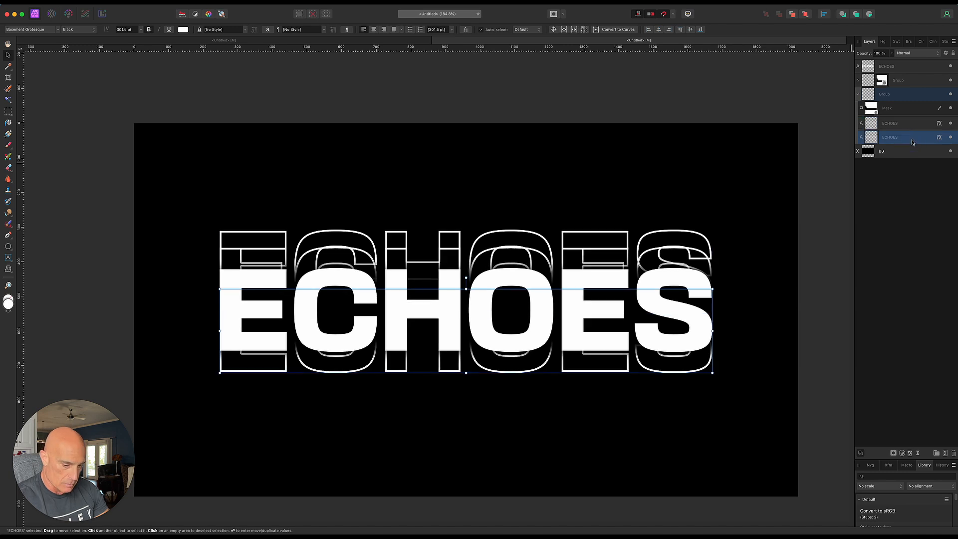
key("Down")
key("Down")
key("Down")
key("Down")
key("Down")
key("Down")
key("Down")
key("Down")
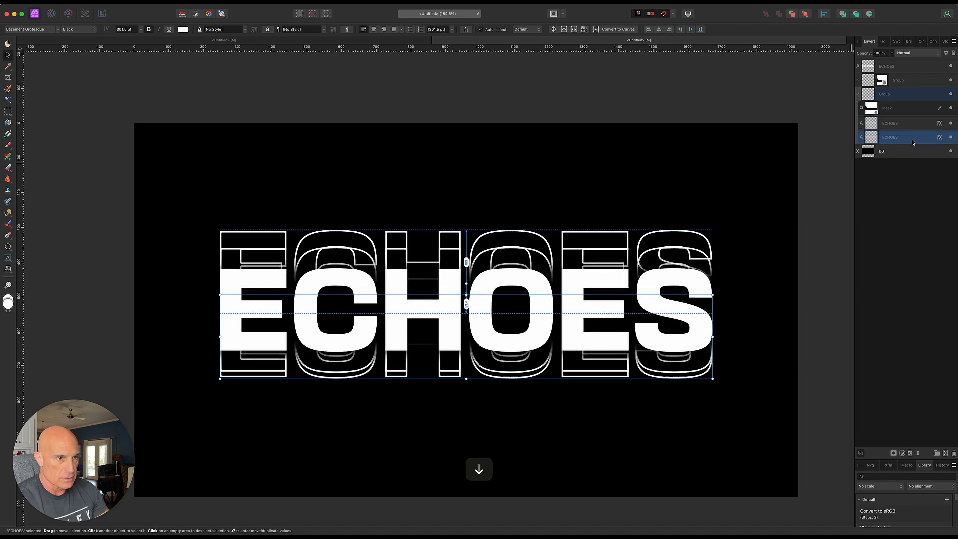
key("Down")
key("Down")
key("Down")
key("Down")
key("Down")
key("Down")
key("Down")
key("Down")
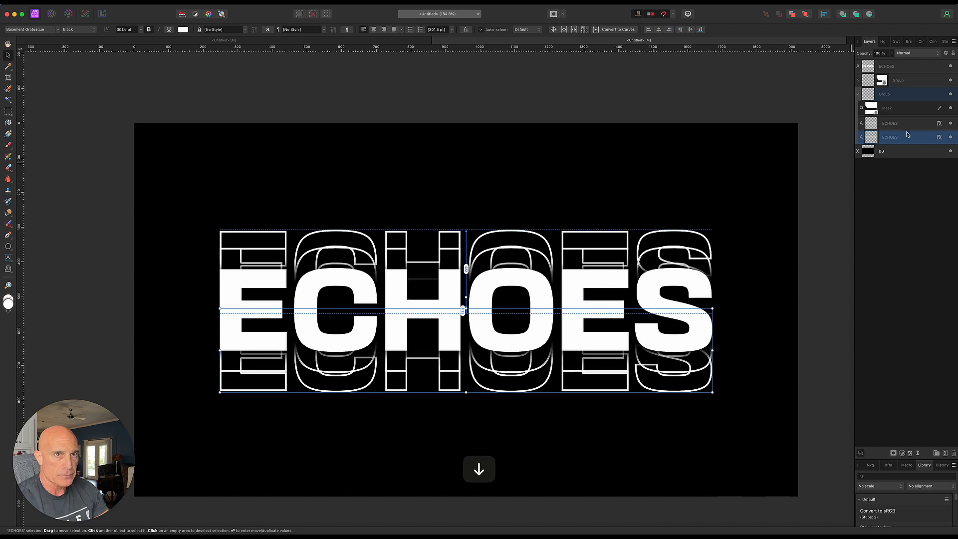
Paint black on the lower group's mask to hide the inner parts of the second echo outlines, and collapse the group
left_click(901, 96)
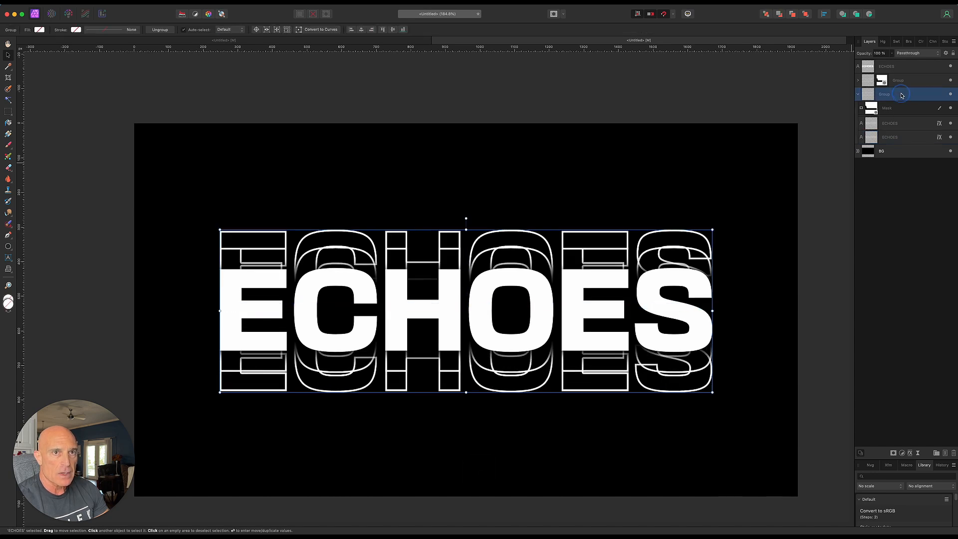
left_click(901, 113)
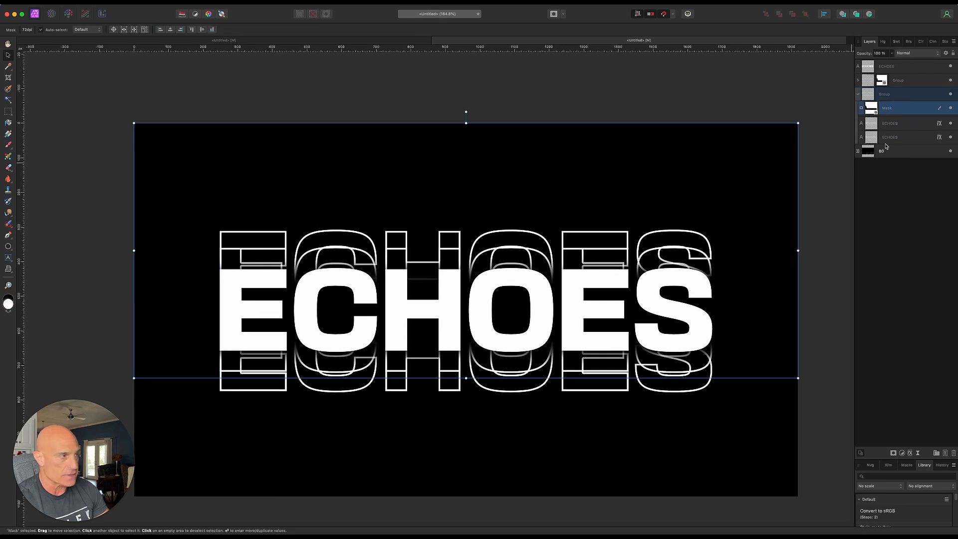
left_click(8, 146)
key("x")
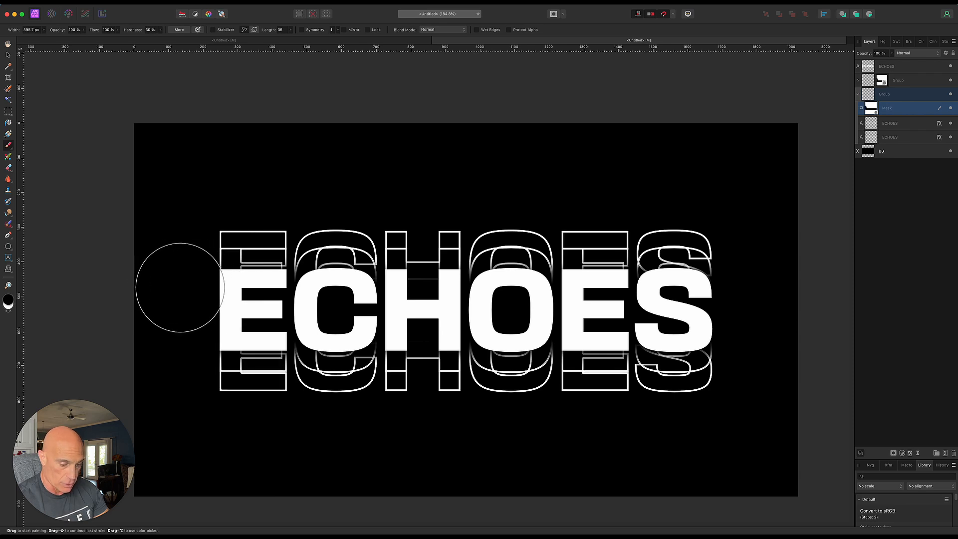
mouse_move(213, 286)
left_mouse_down()
mouse_move(765, 291)
mouse_move(385, 302)
left_mouse_up()
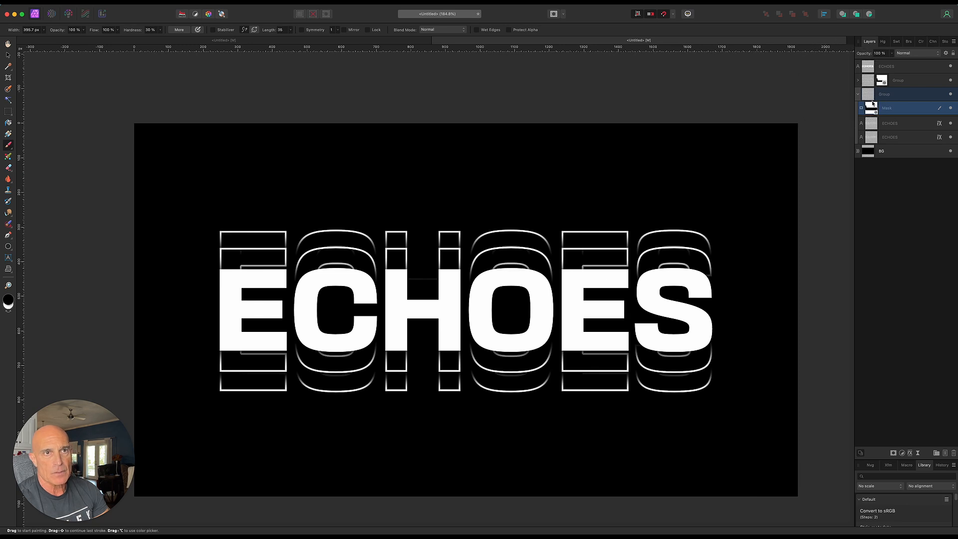
left_click(859, 95)
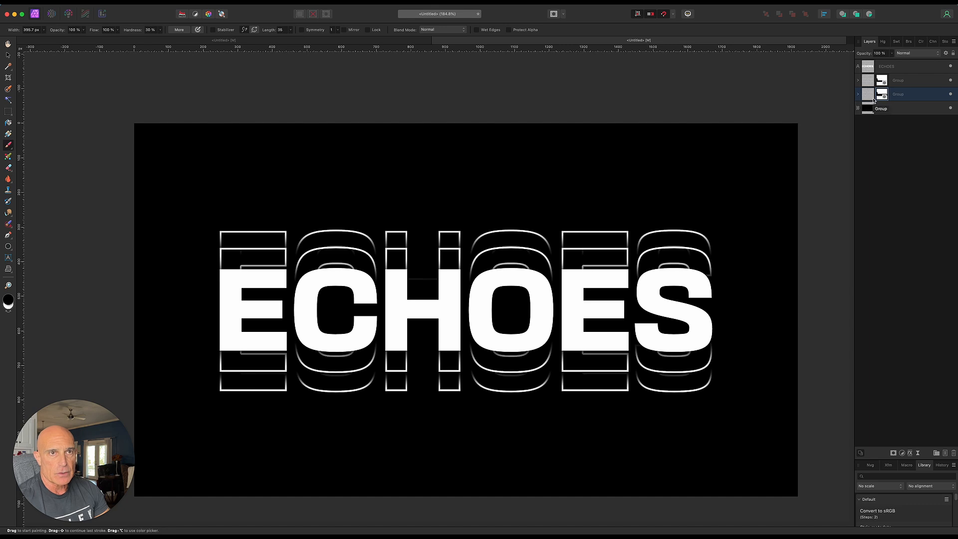
Group the two masked outline groups into a single group between the ECHOES text and the background
left_click(916, 82)
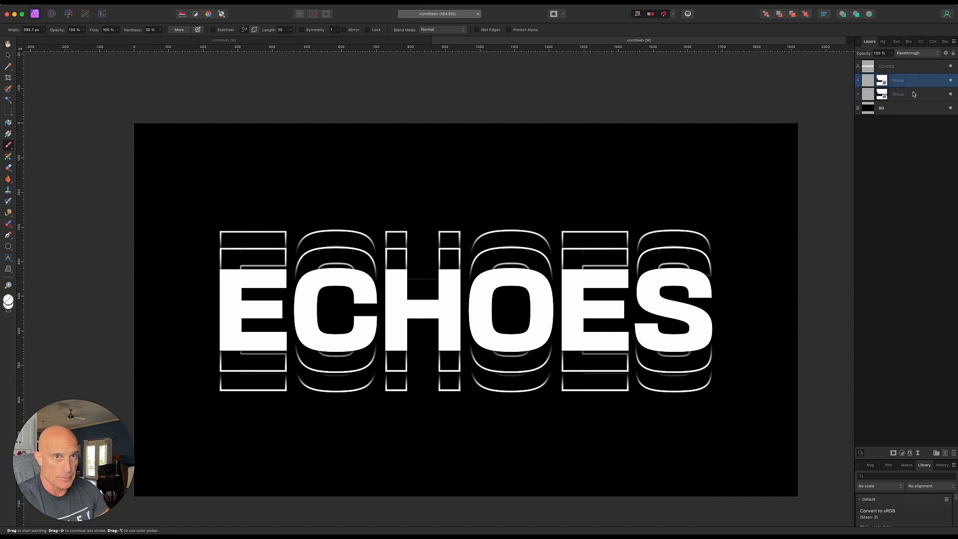
left_click(911, 96, "shift")
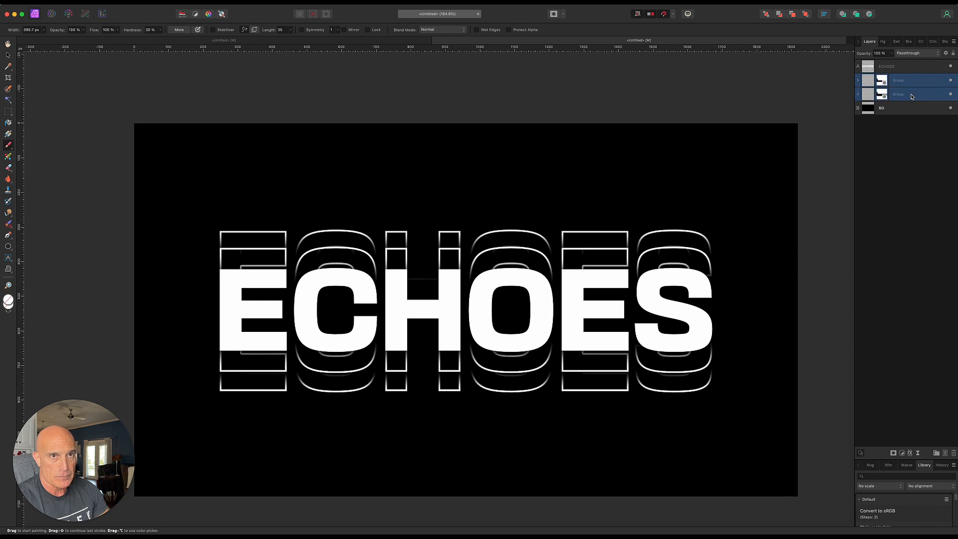
right_click(911, 97)
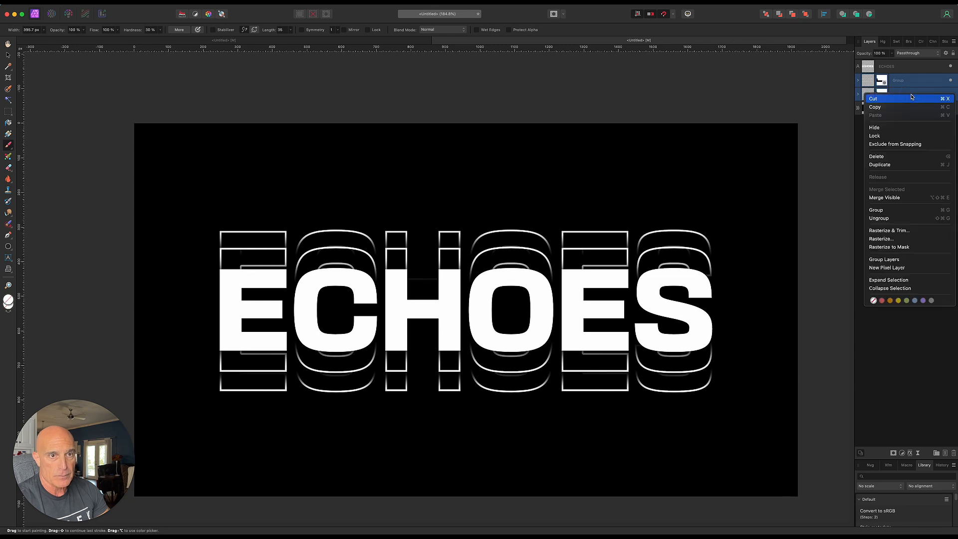
left_click(885, 212)
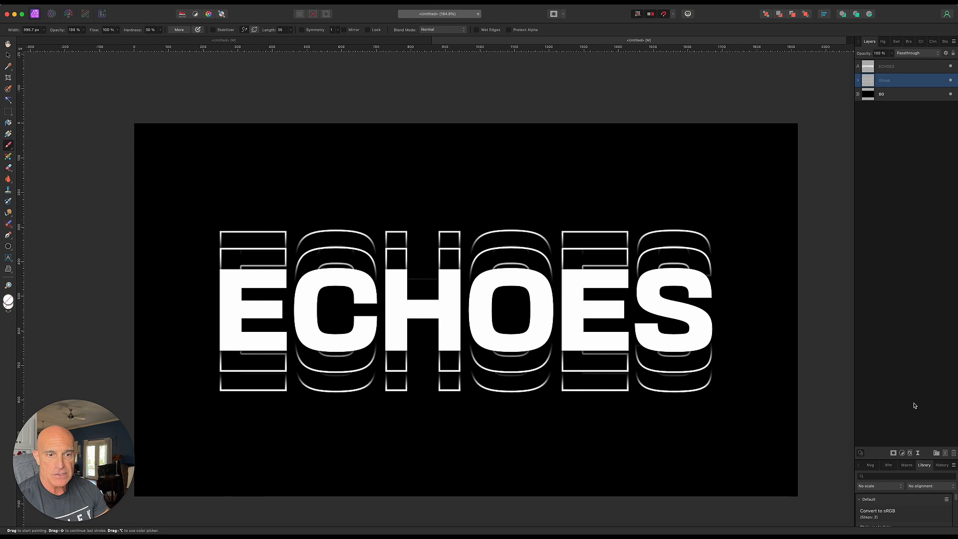
Add a linear Gradient Overlay effect to the combined outline group and set the gradient's first stop to bright blue
left_click(910, 453)
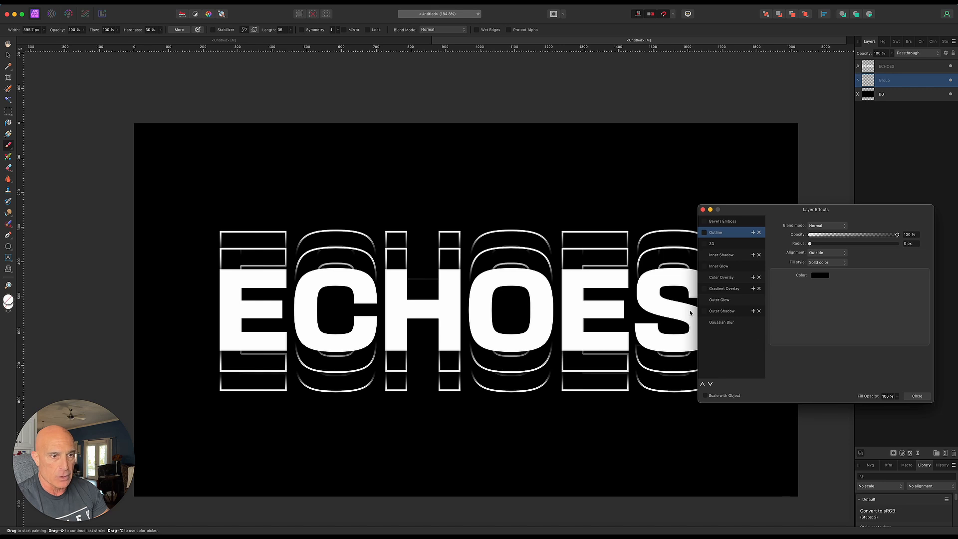
left_click(705, 289)
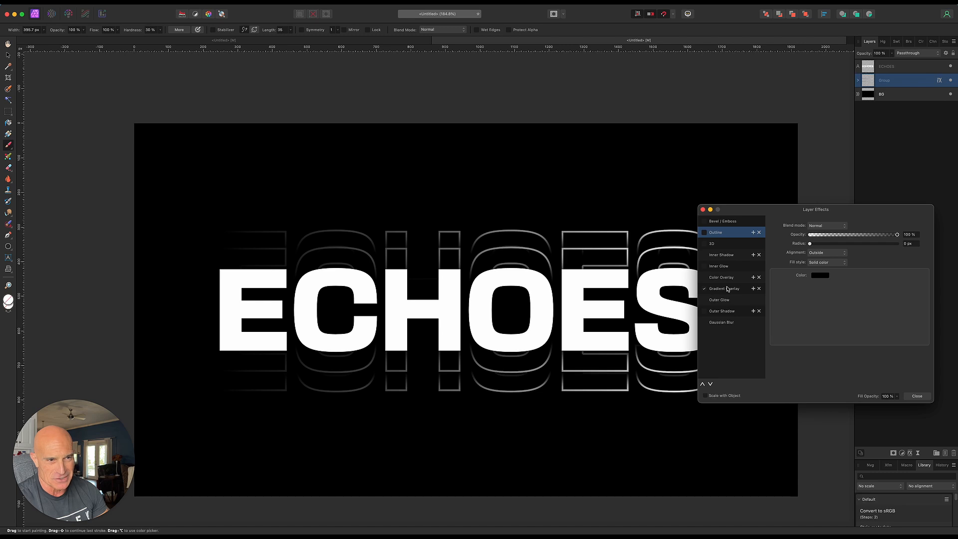
left_click(727, 289)
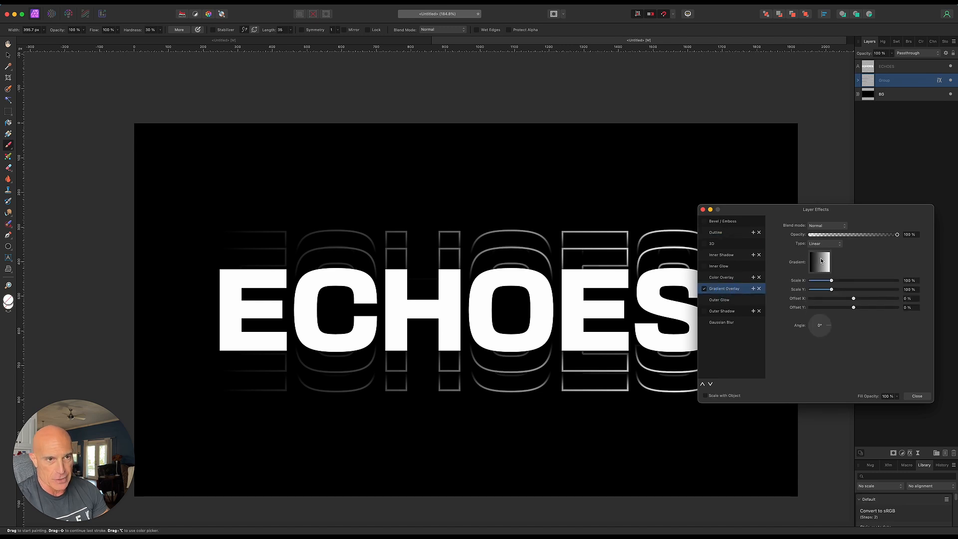
left_click(821, 261)
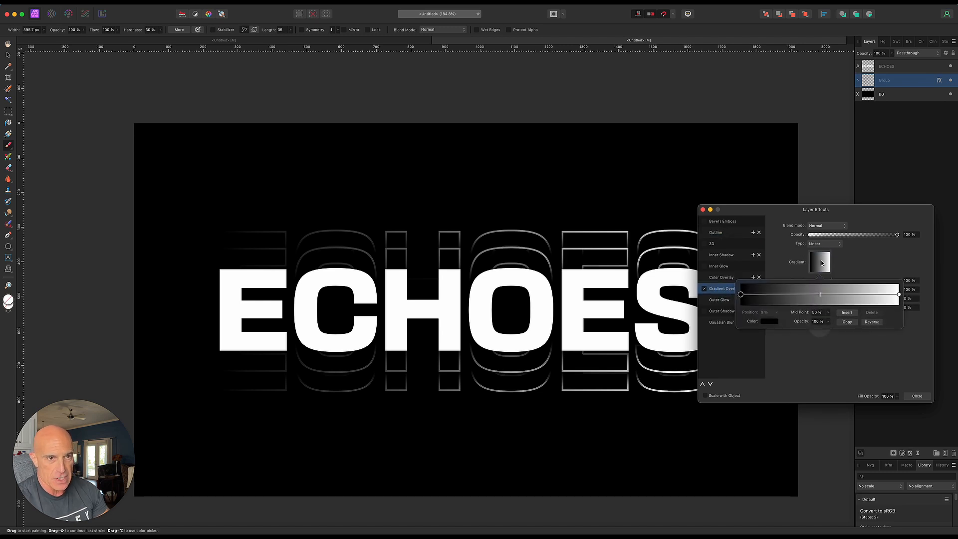
left_click(769, 321)
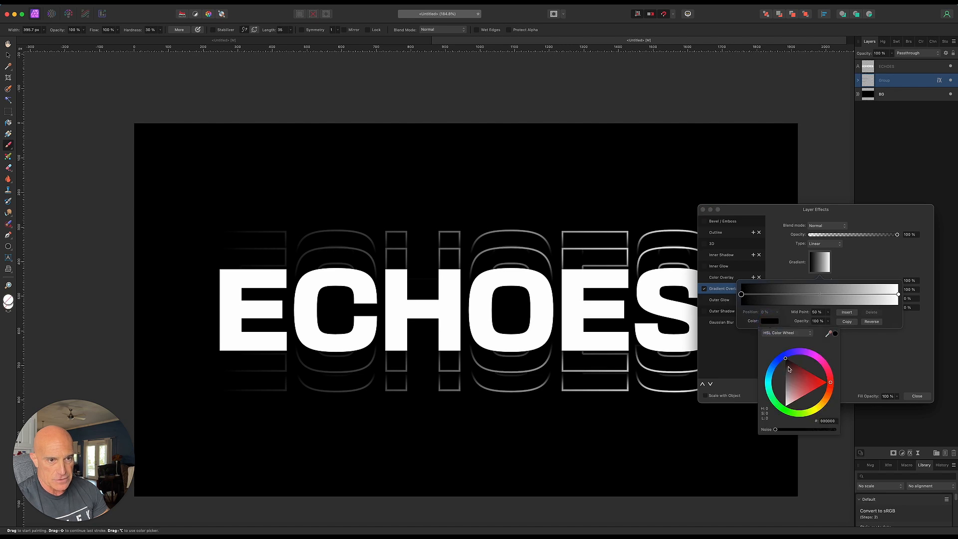
left_click_drag(777, 367, 771, 368)
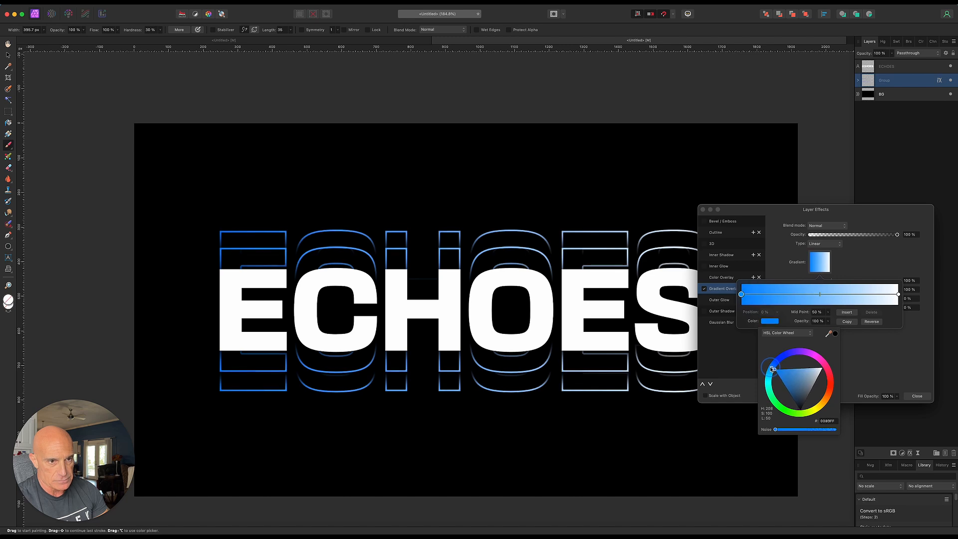
Set the overlay gradient's end stop to orange FF7400 and rotate the gradient to 270° so blue is above and orange below
left_click(898, 295)
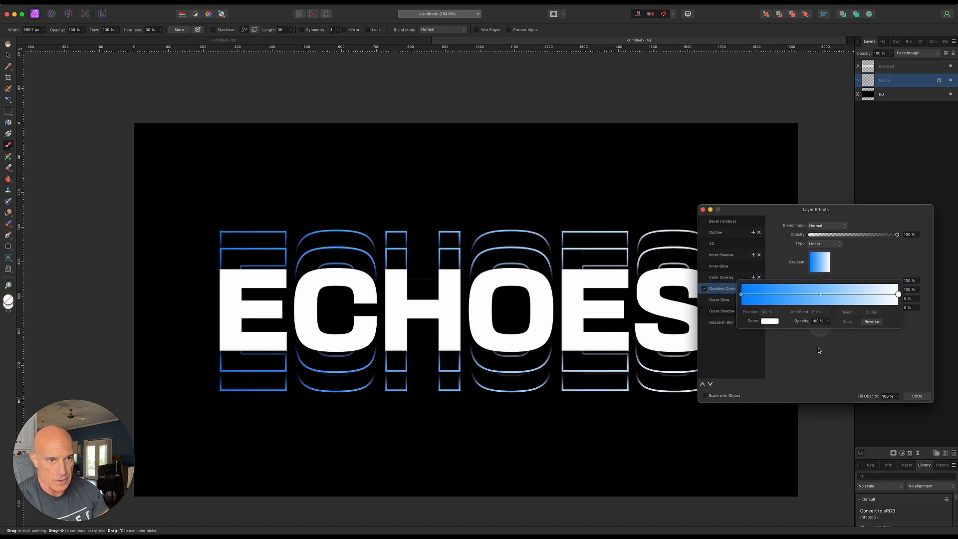
left_click(770, 321)
left_click(827, 397)
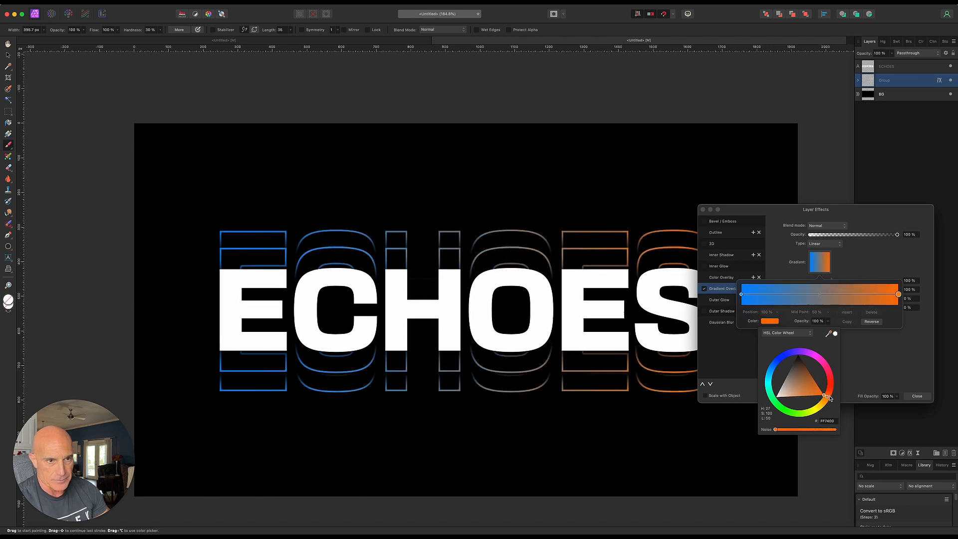
left_click(859, 362)
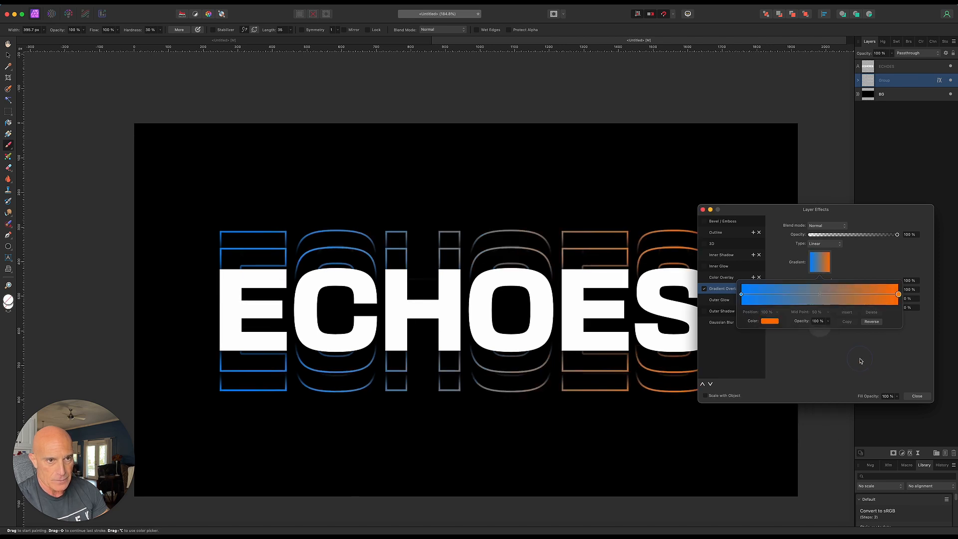
left_click(782, 268)
left_click_drag(831, 329, 818, 343)
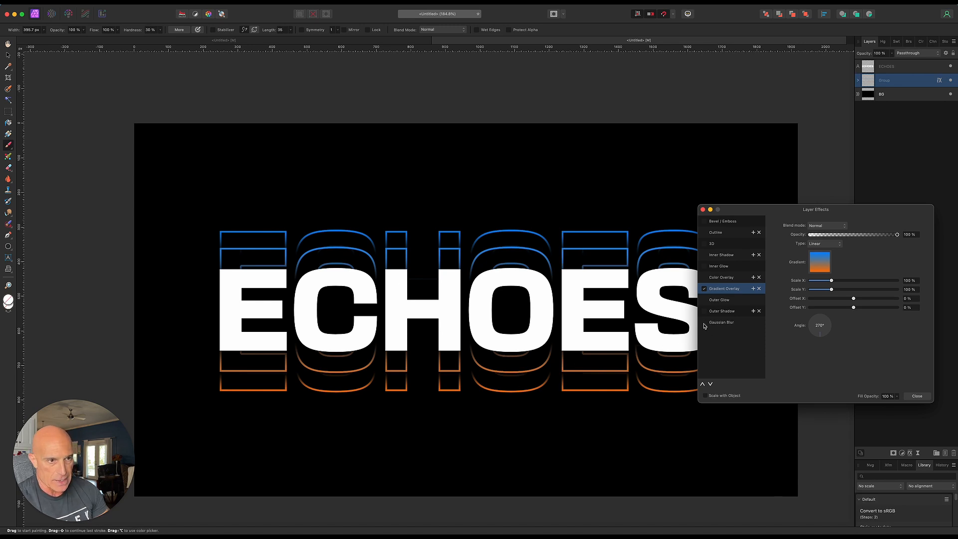
Add a Gaussian Blur effect with a radius of about 0.6 px to the outline group and close the layer effects
left_click(724, 323)
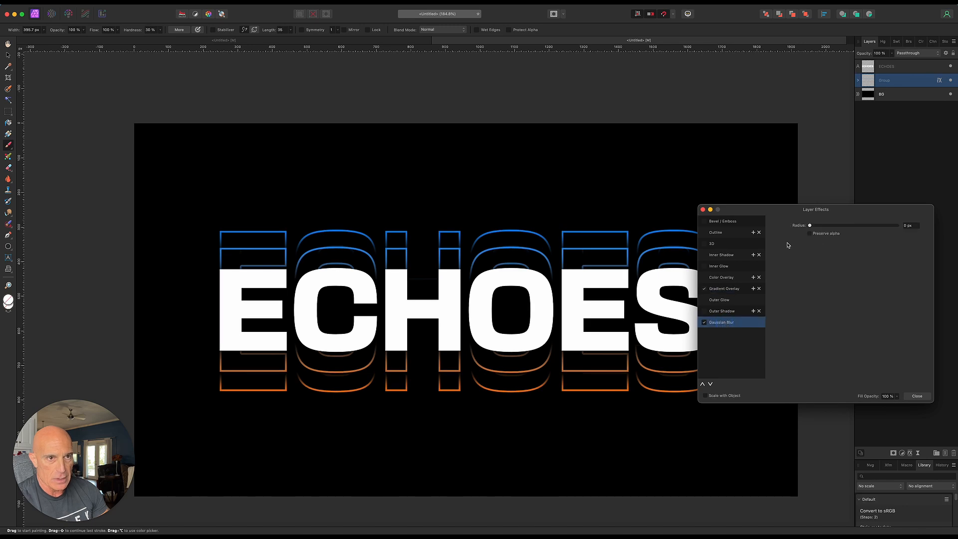
left_click_drag(810, 226, 823, 232)
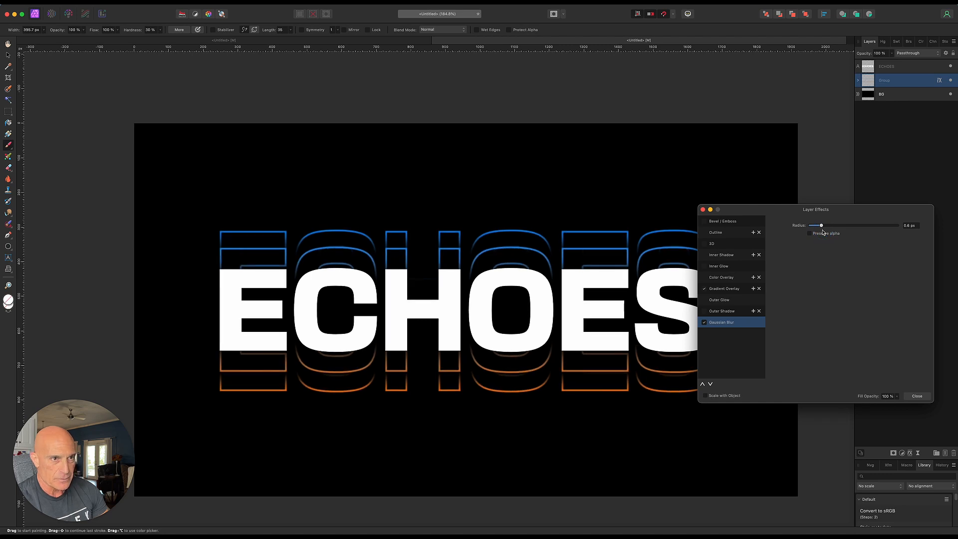
left_click(917, 397)
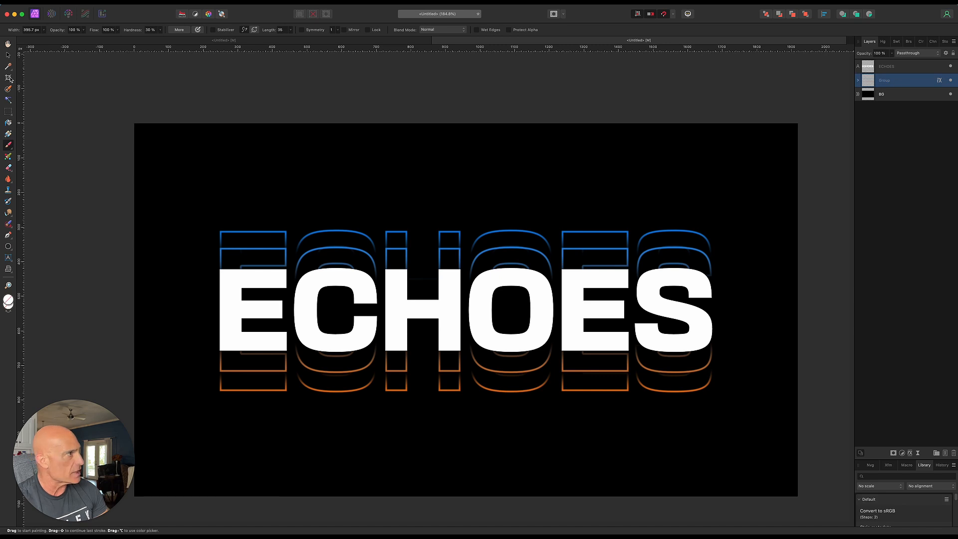
Enlarge the outline group proportionally from its centre so the echoes extend beyond the solid text on all sides
left_click(8, 56)
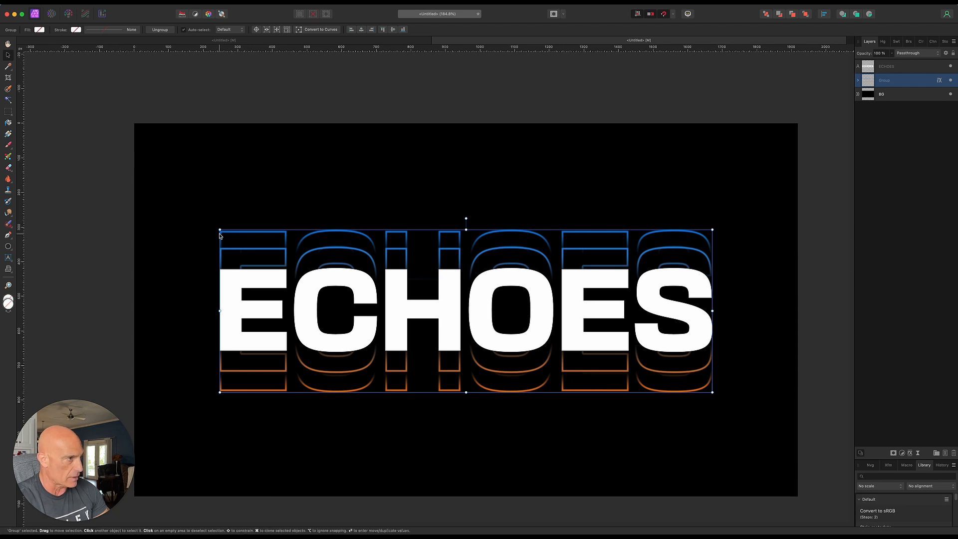
left_click_drag(219, 230, 178, 180)
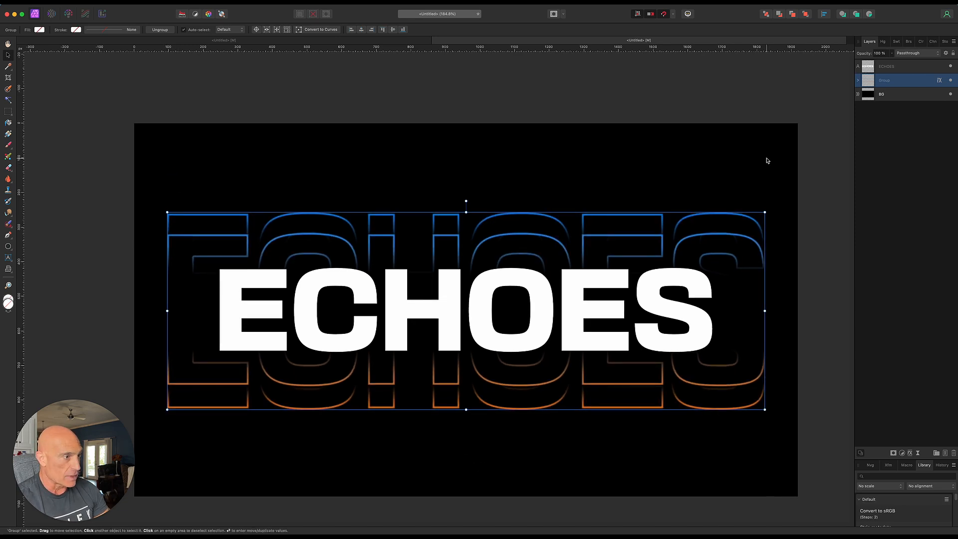
Mesh-warp the echo outlines by bending the middle of all four edges inward, apply the warp, and deselect the layer
left_click(8, 269)
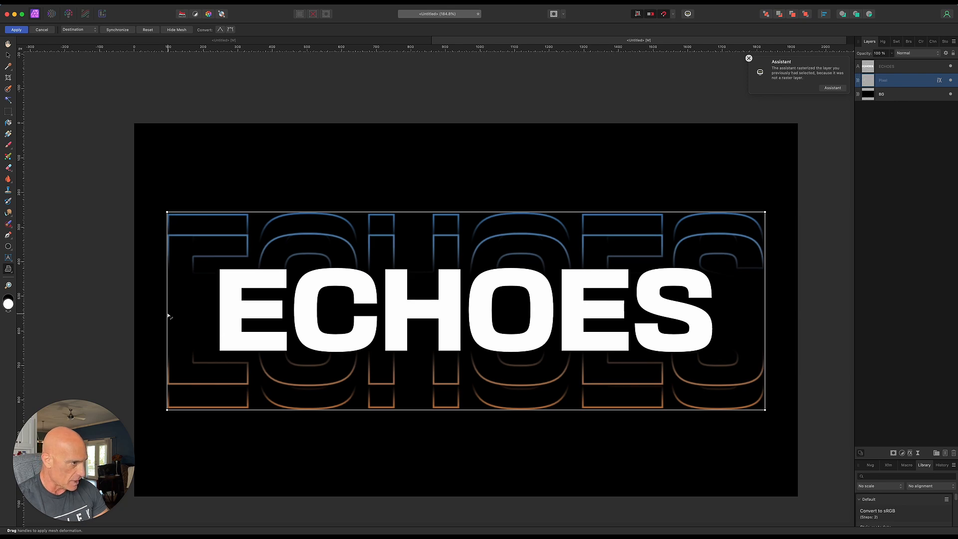
left_click_drag(168, 314, 219, 313)
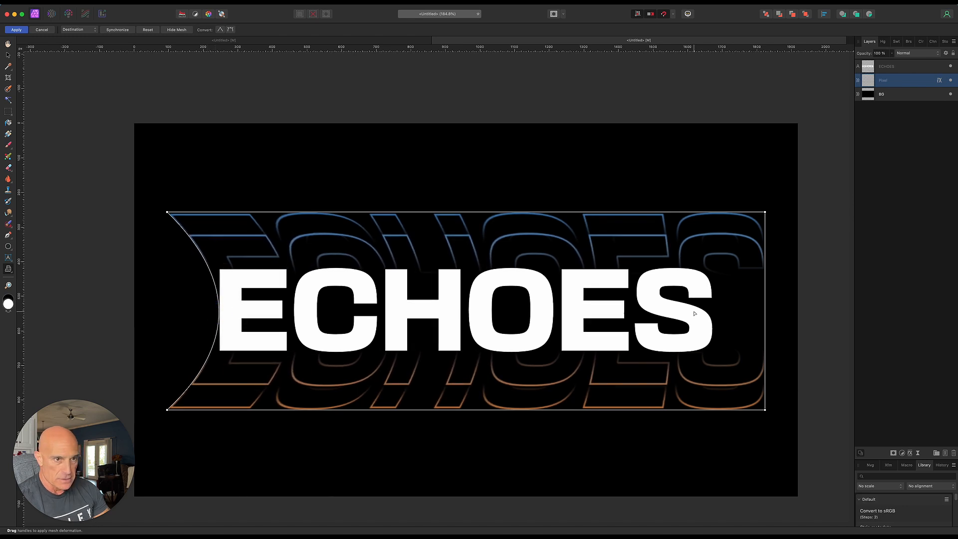
left_click_drag(766, 318, 713, 317)
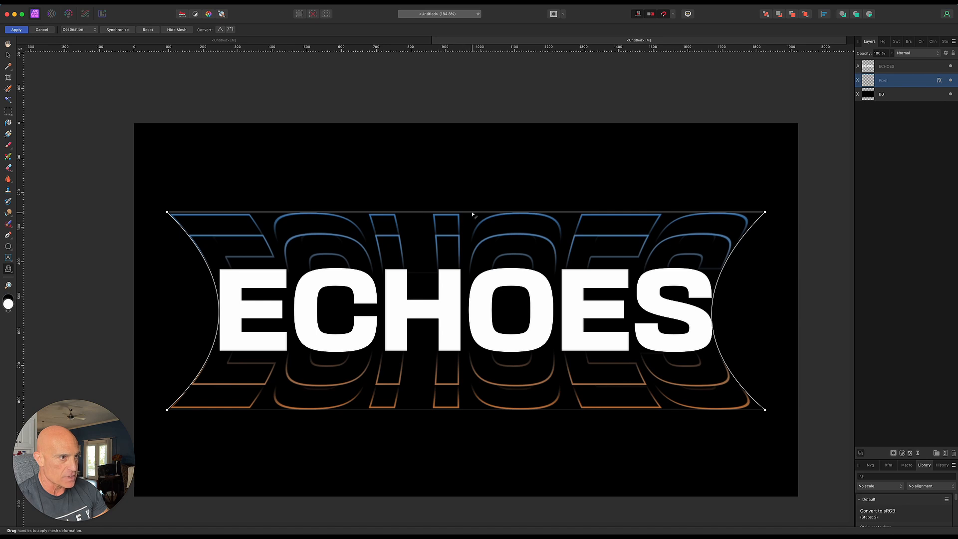
left_click_drag(475, 214, 475, 239)
left_click_drag(474, 412, 474, 380)
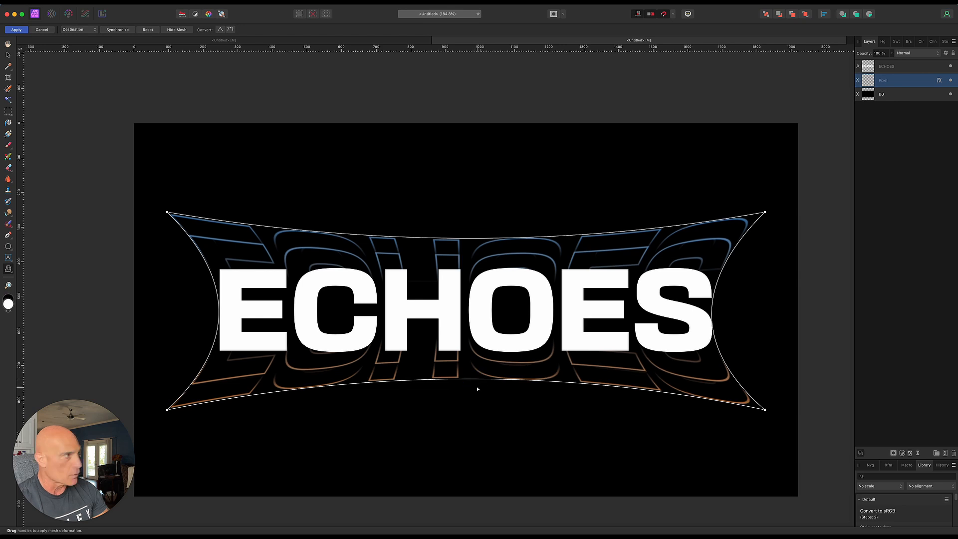
left_click(15, 30)
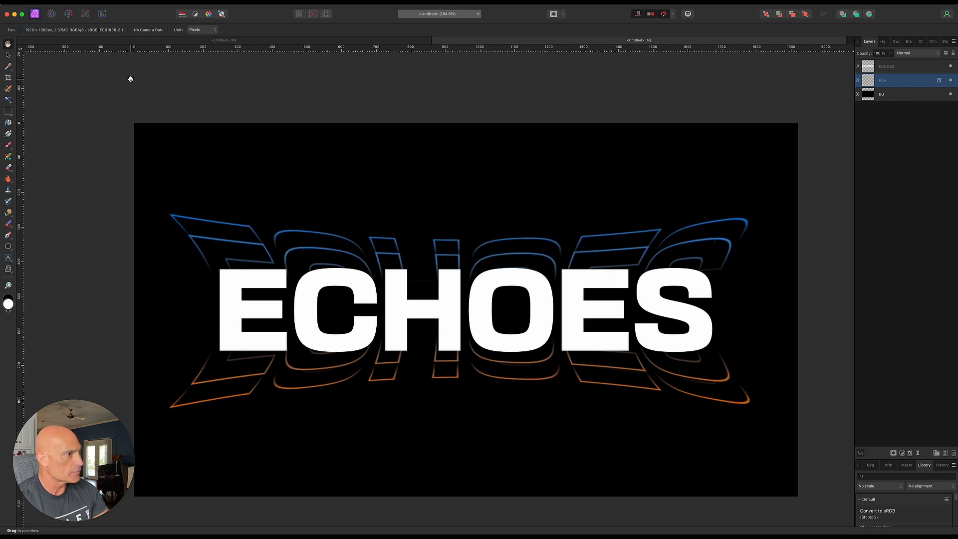
key("v")
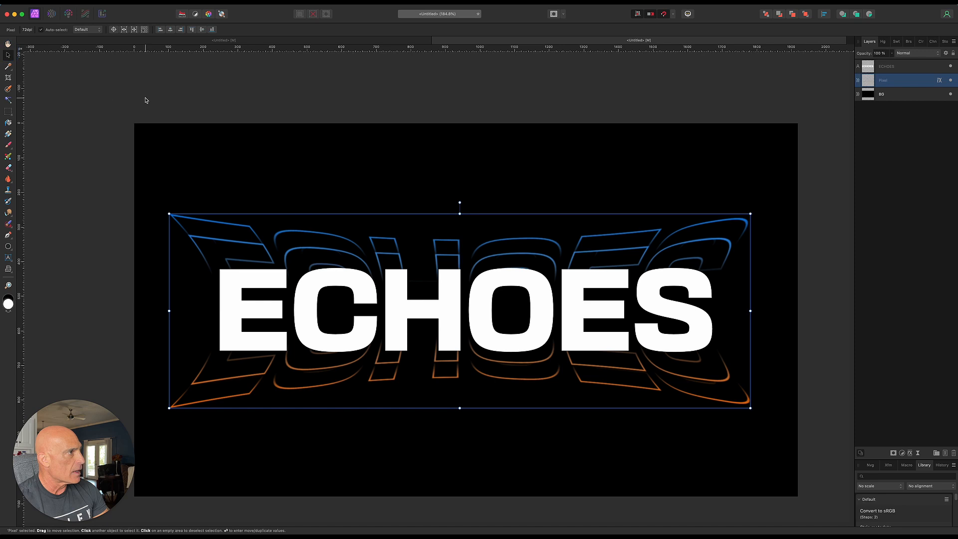
left_click(173, 99)
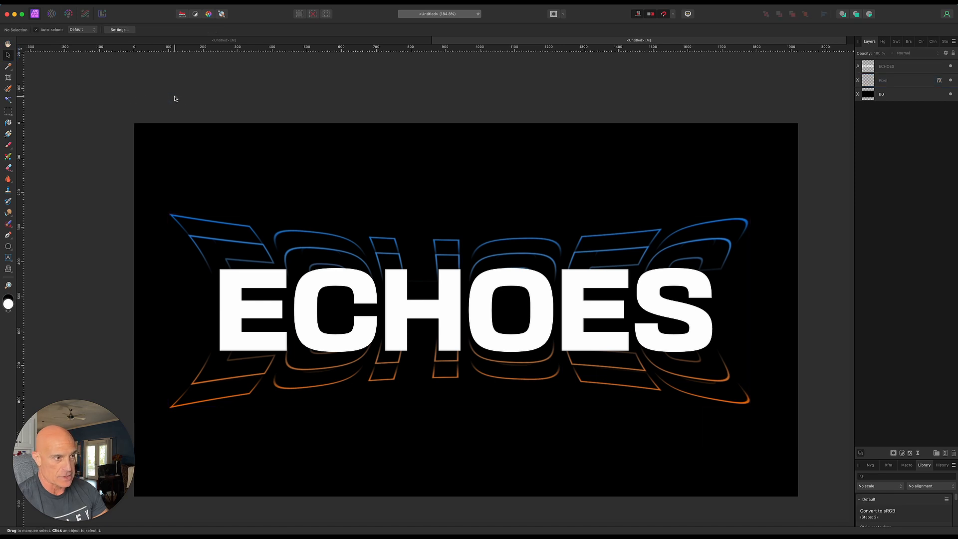